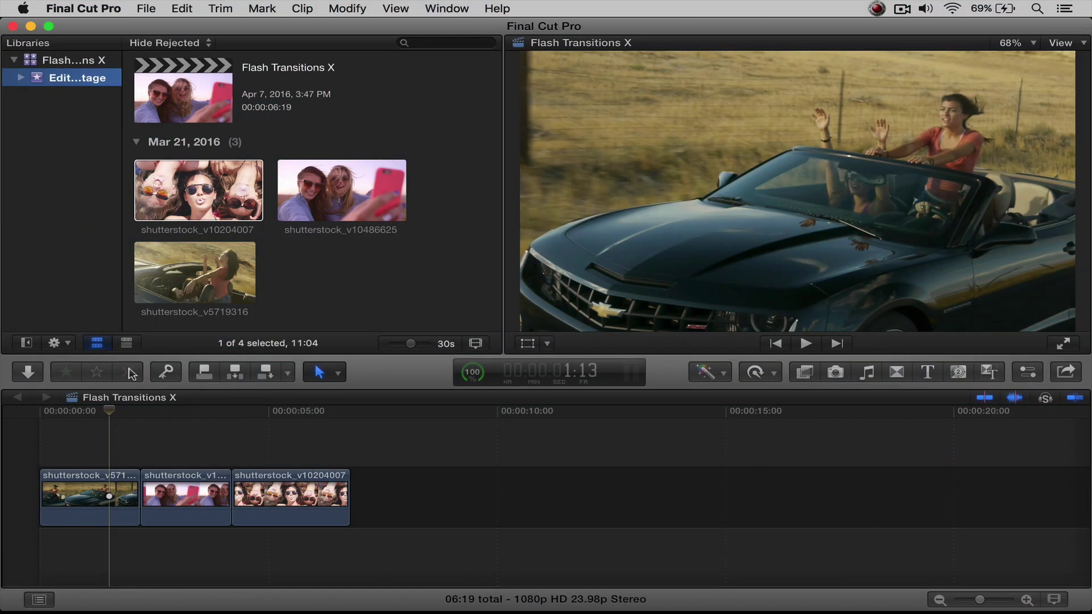
Play back the edit, then show the RDT Flash Transitions X category of transitions.
key(space)
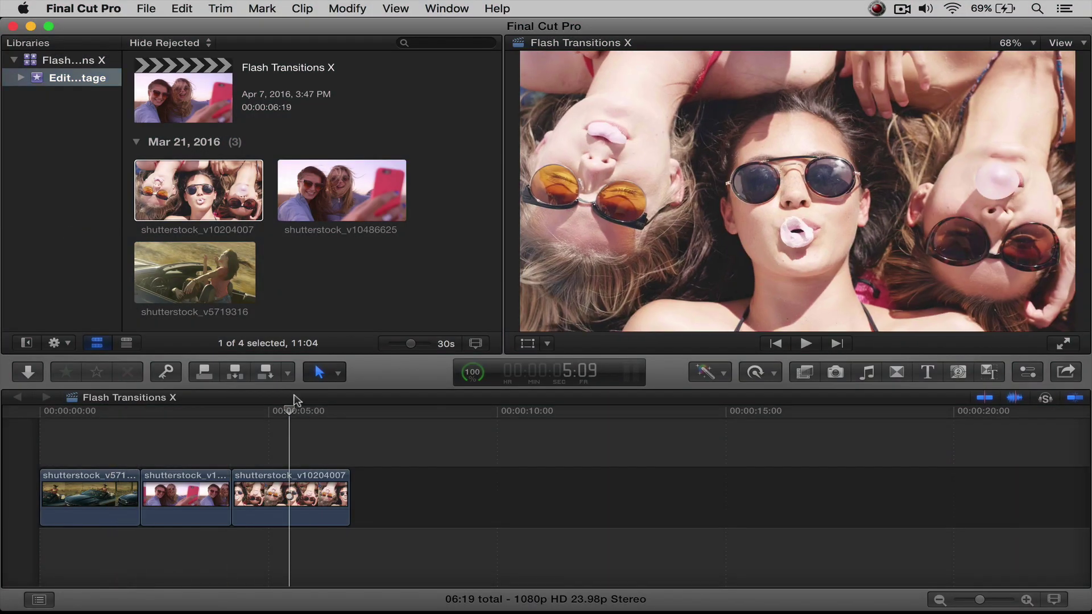
key(space)
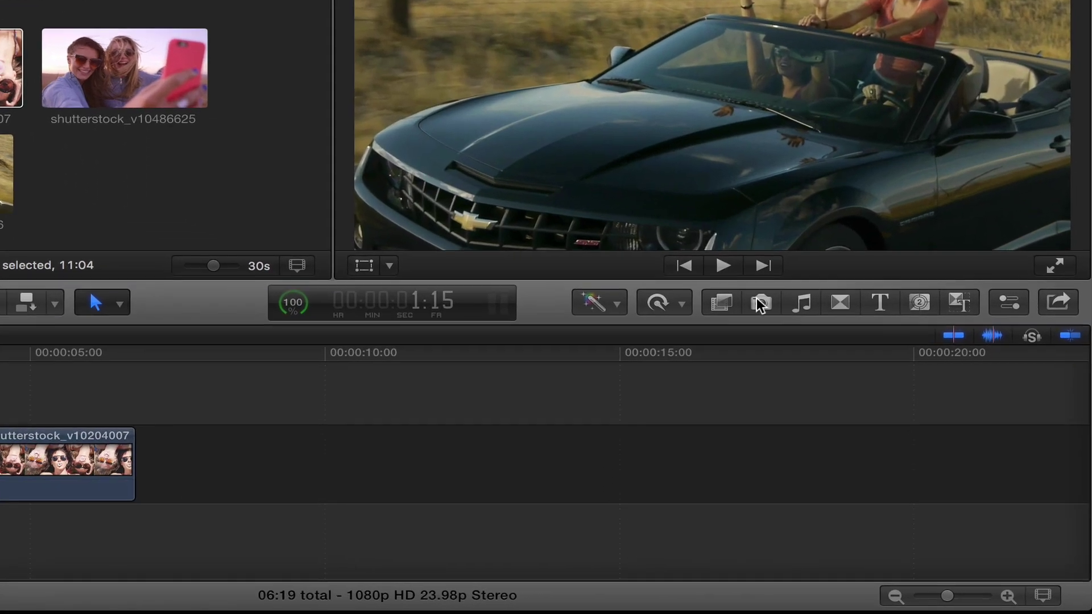
click(841, 305)
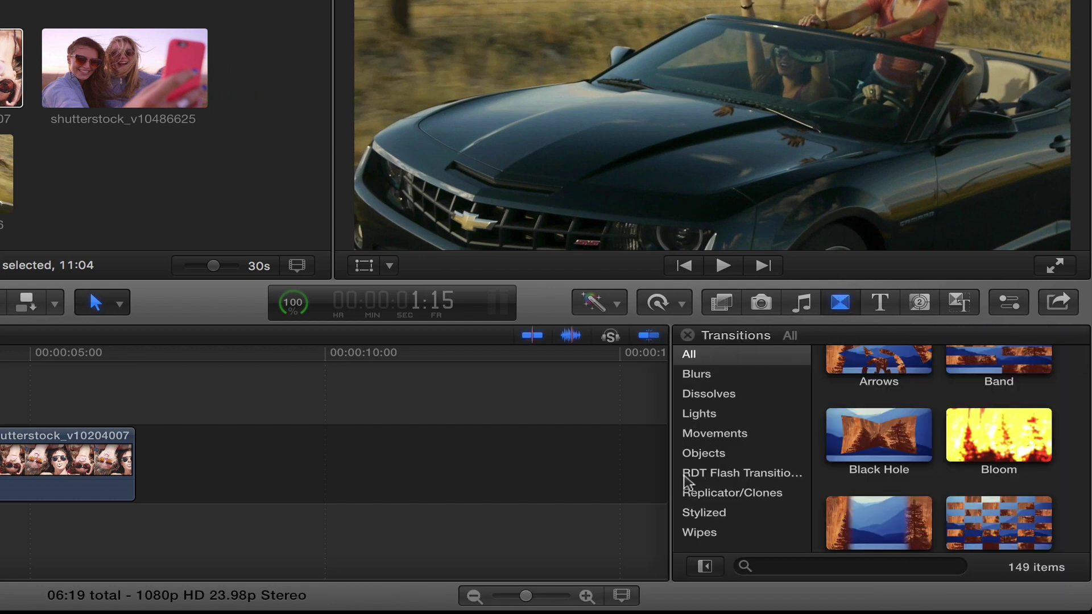
click(730, 475)
Browse the Rampant flash transitions and preview Rampant_Flash_Transition_001.
scroll(853, 455, up, 2)
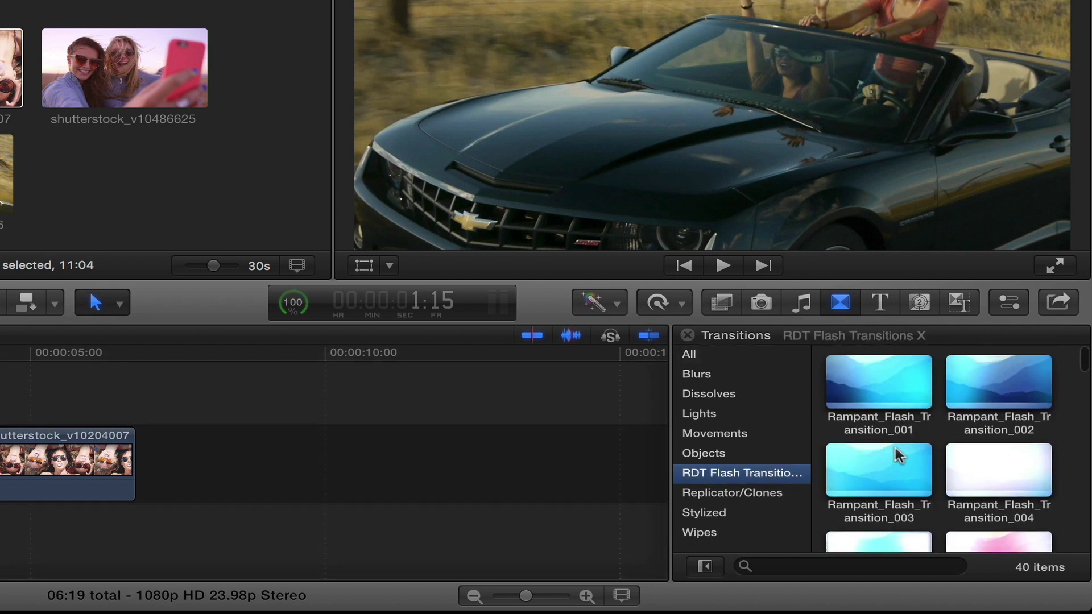
scroll(898, 455, down, 15)
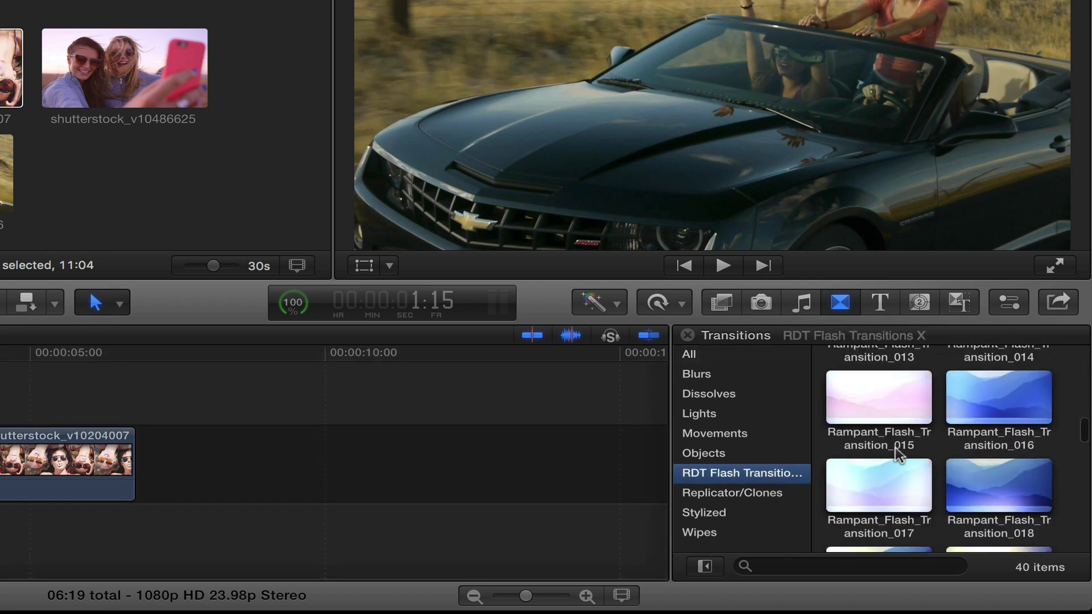
scroll(901, 456, down, 3)
scroll(921, 489, up, 15)
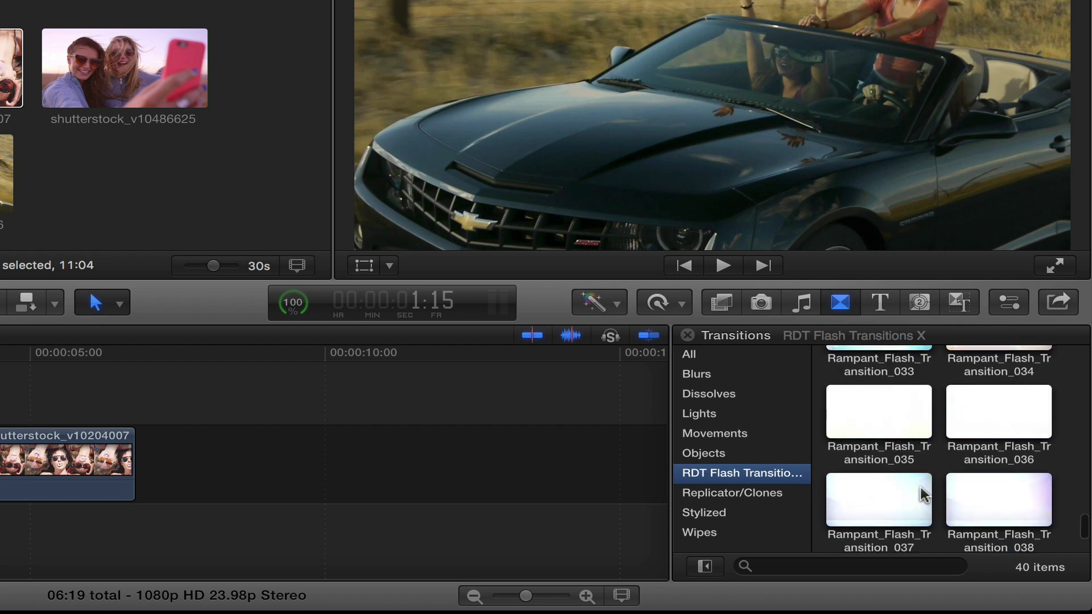
scroll(924, 495, up, 12)
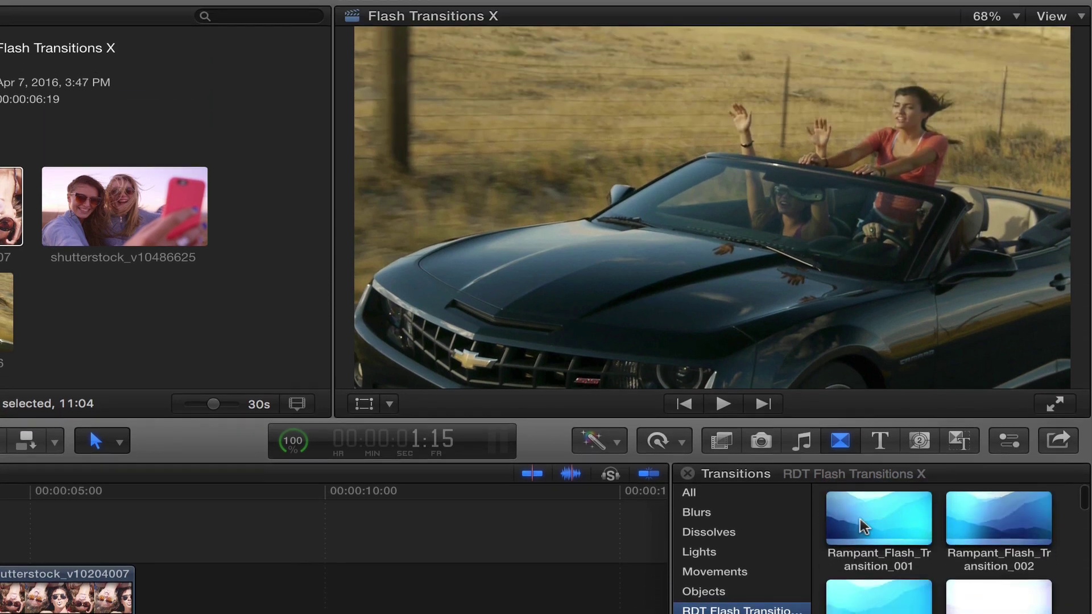
click(834, 391)
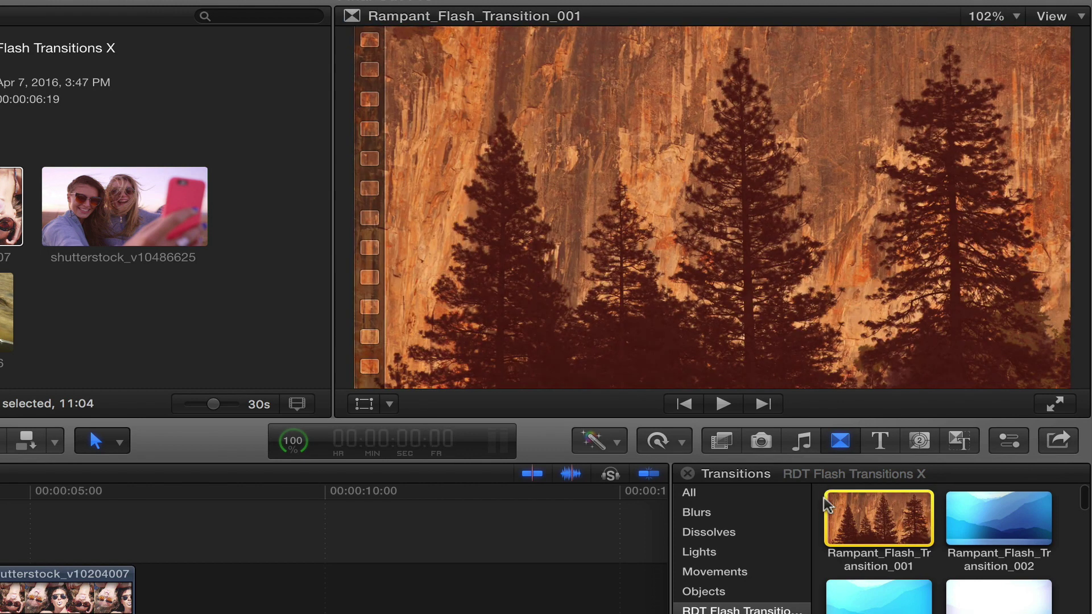
key(space)
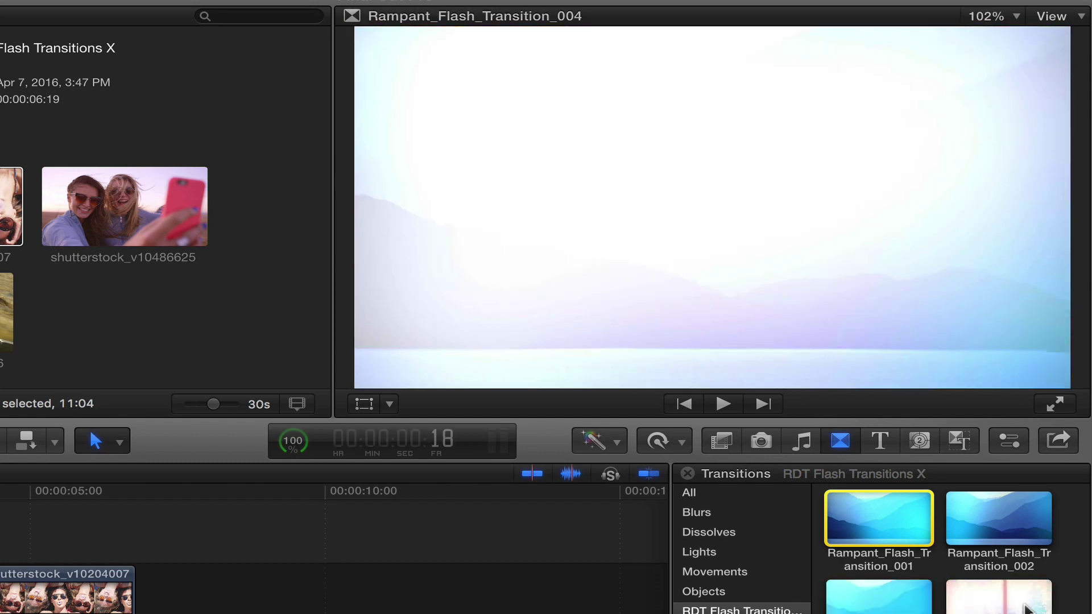
scroll(893, 593, down, 2)
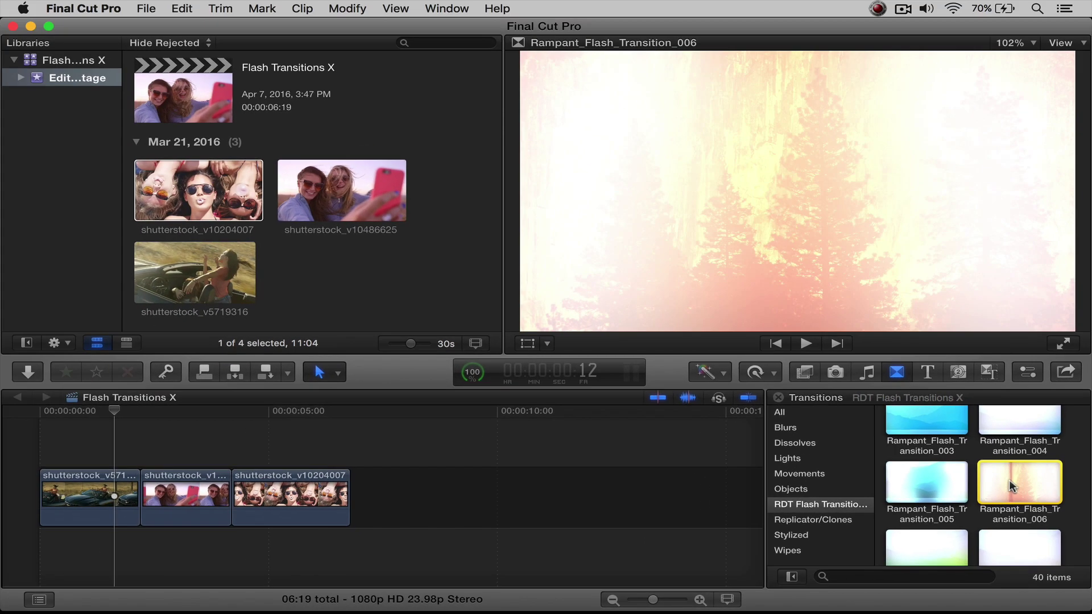
Drop Rampant_Flash_Transition_006 between clips 1 and 2 and play it back from the car clip.
drag(999, 447, 0, 446)
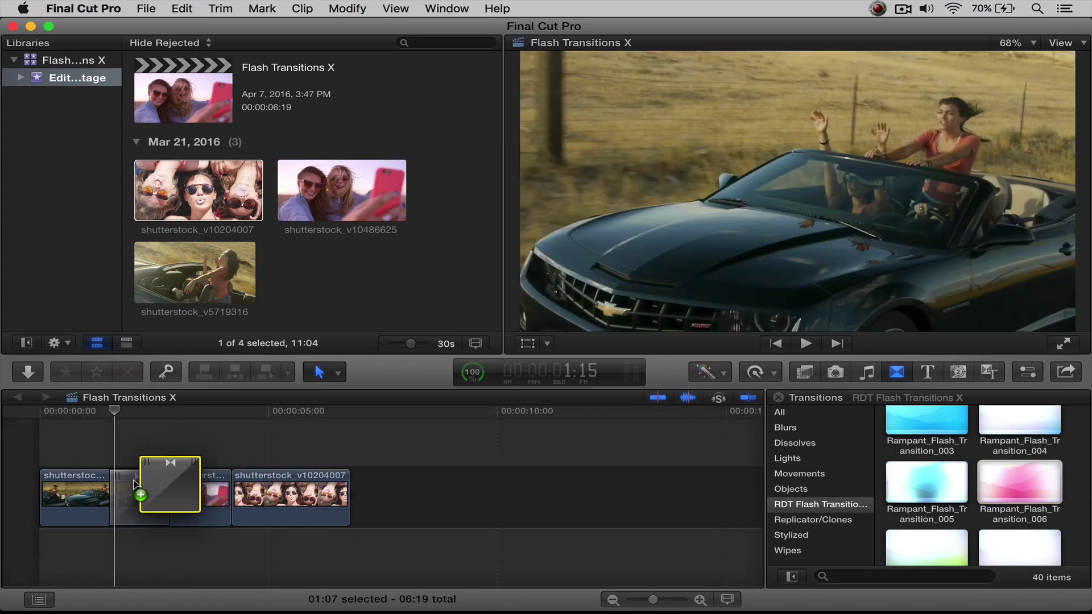
drag(135, 483, 114, 492)
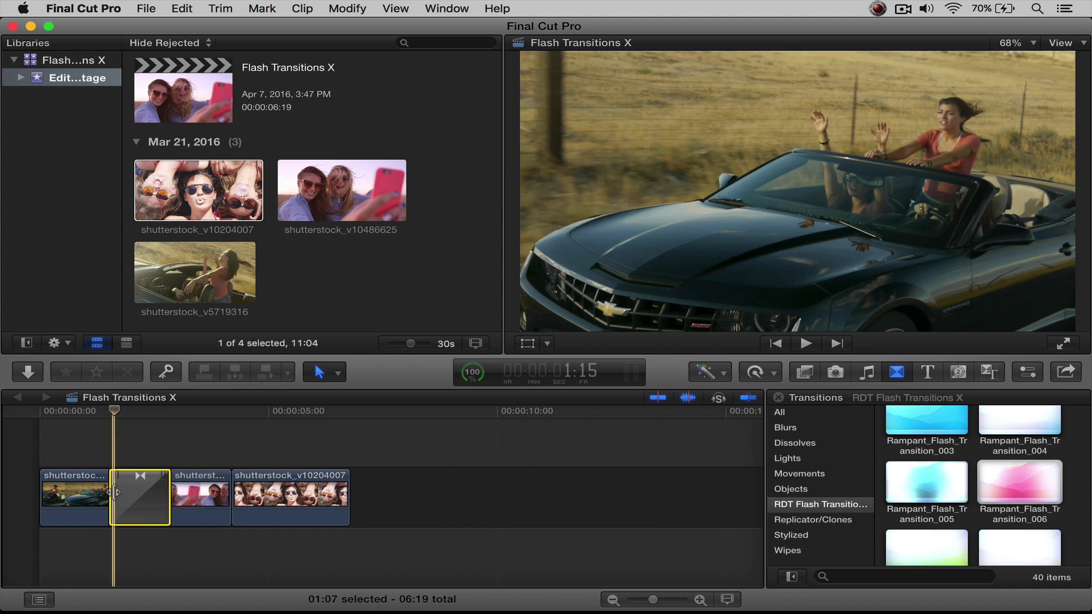
key(space)
key(space)
click(73, 412)
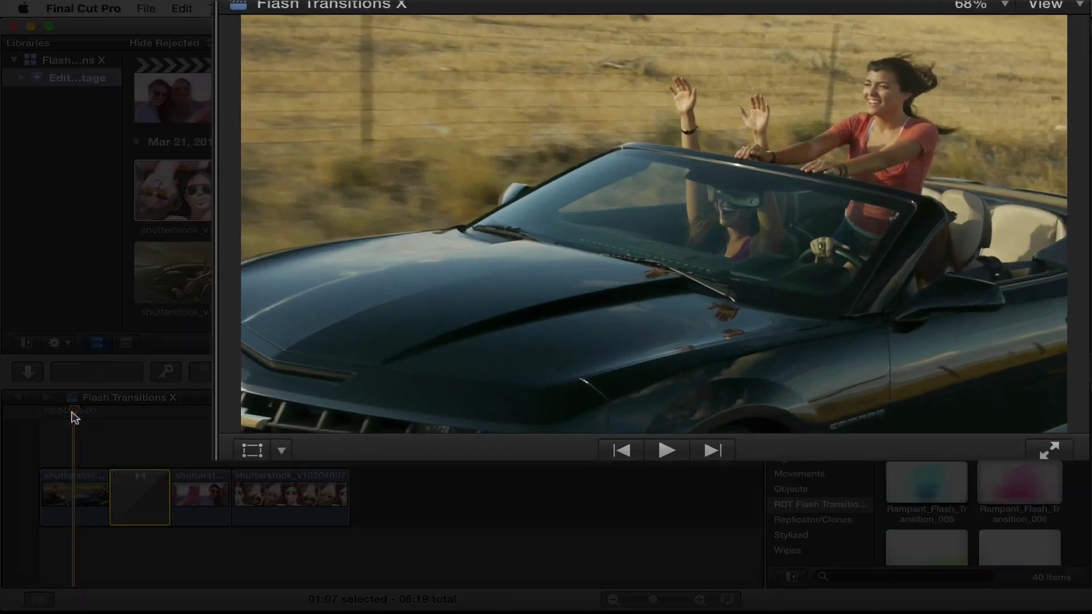
key(space)
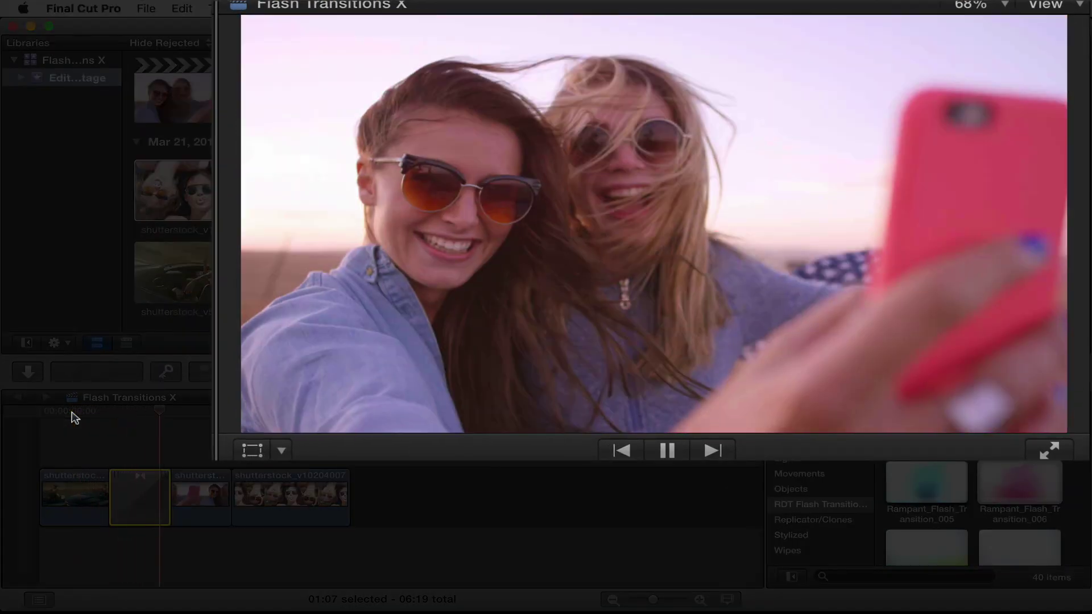
key(space)
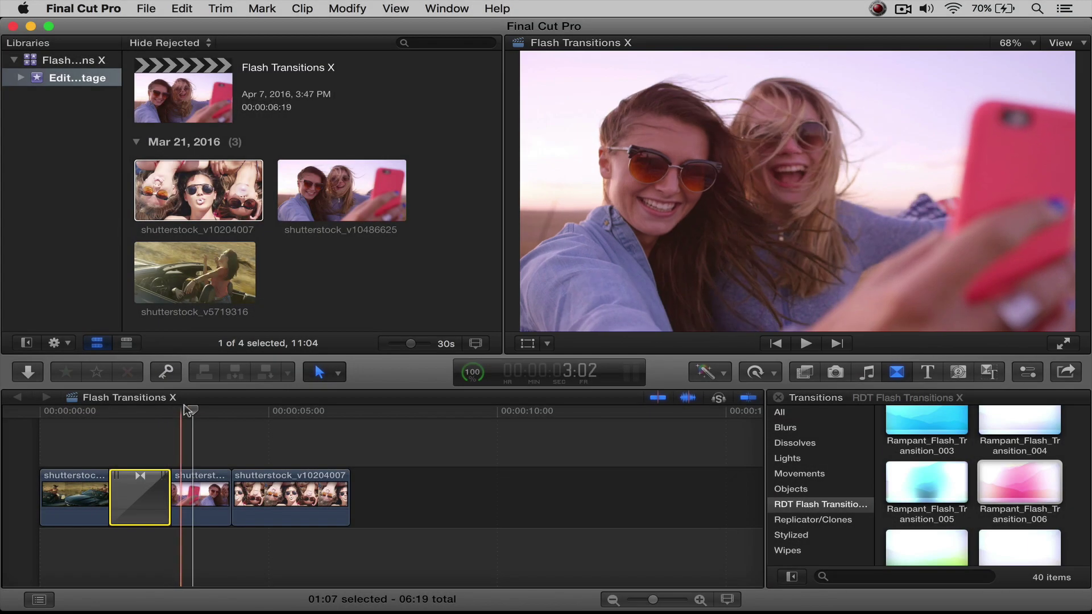
click(74, 417)
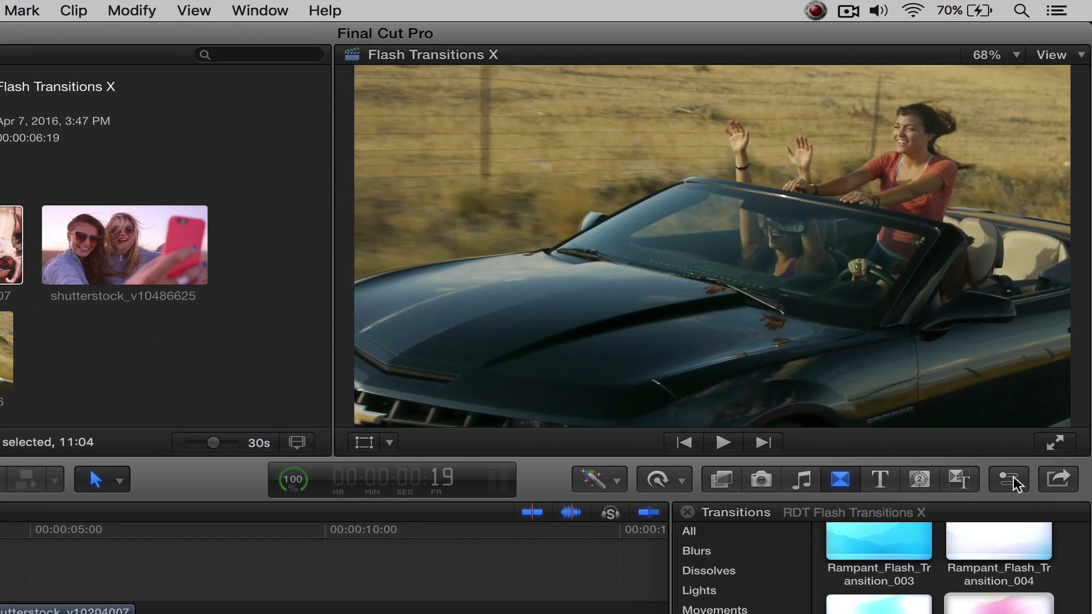
Show the transition's Inspector settings and preview it with the Screen blend mode.
click(1010, 481)
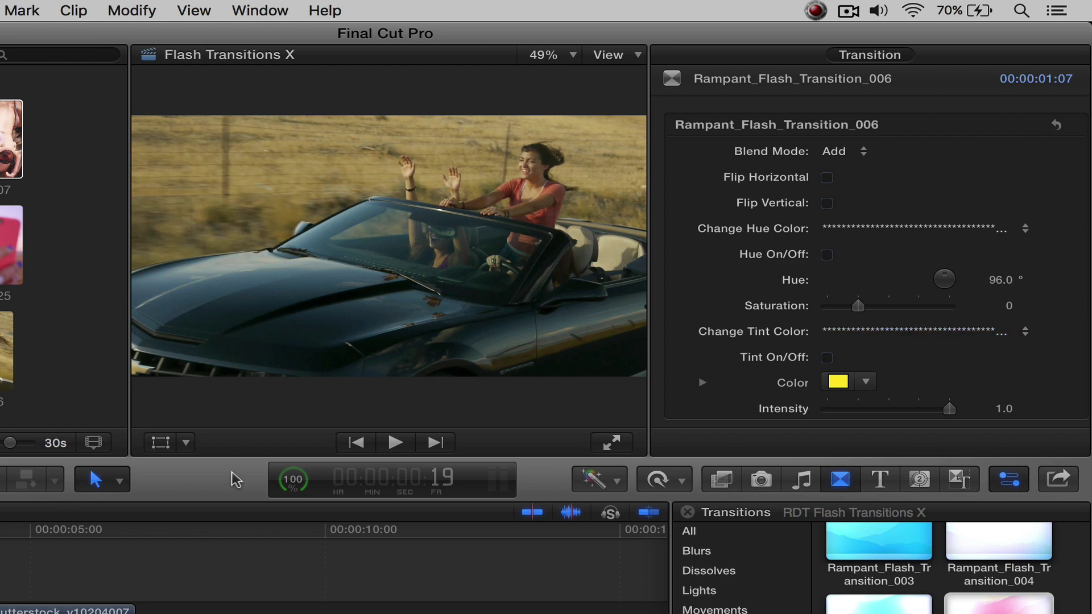
key(space)
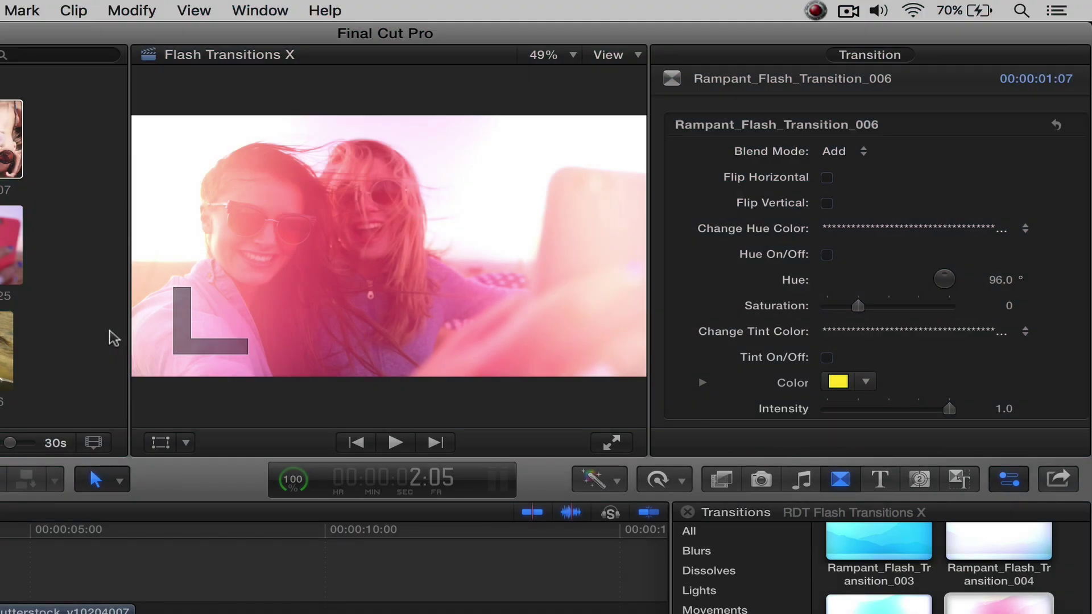
click(864, 151)
click(856, 170)
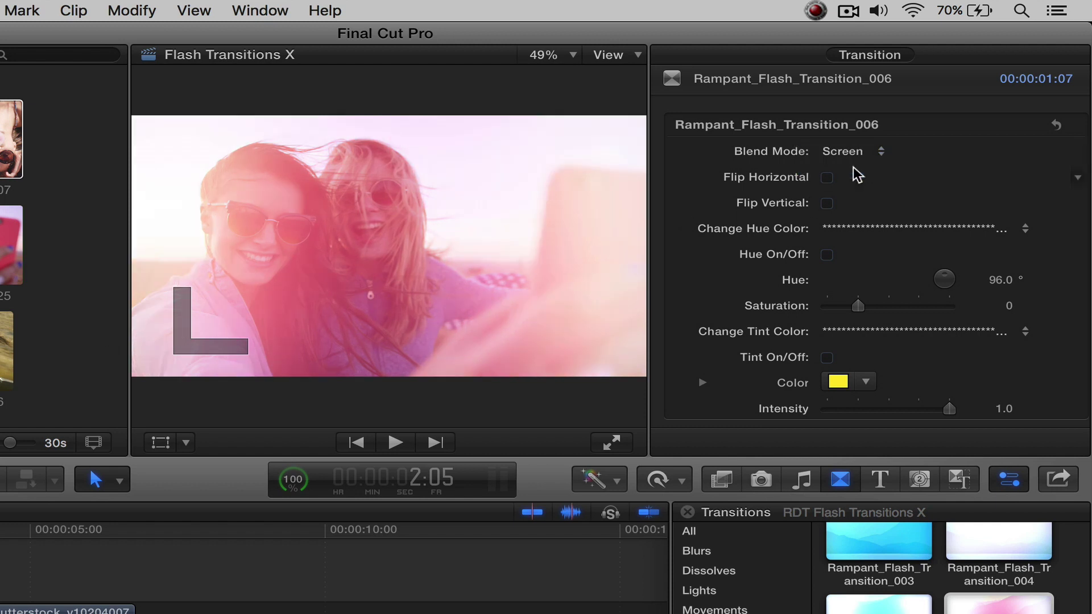
click(847, 152)
click(847, 135)
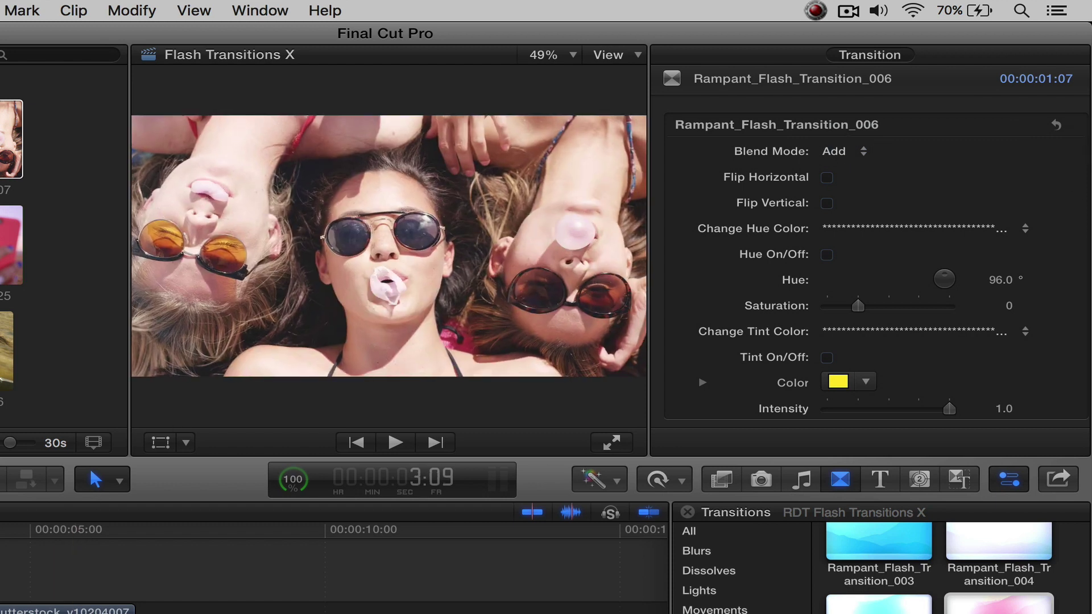
key(space)
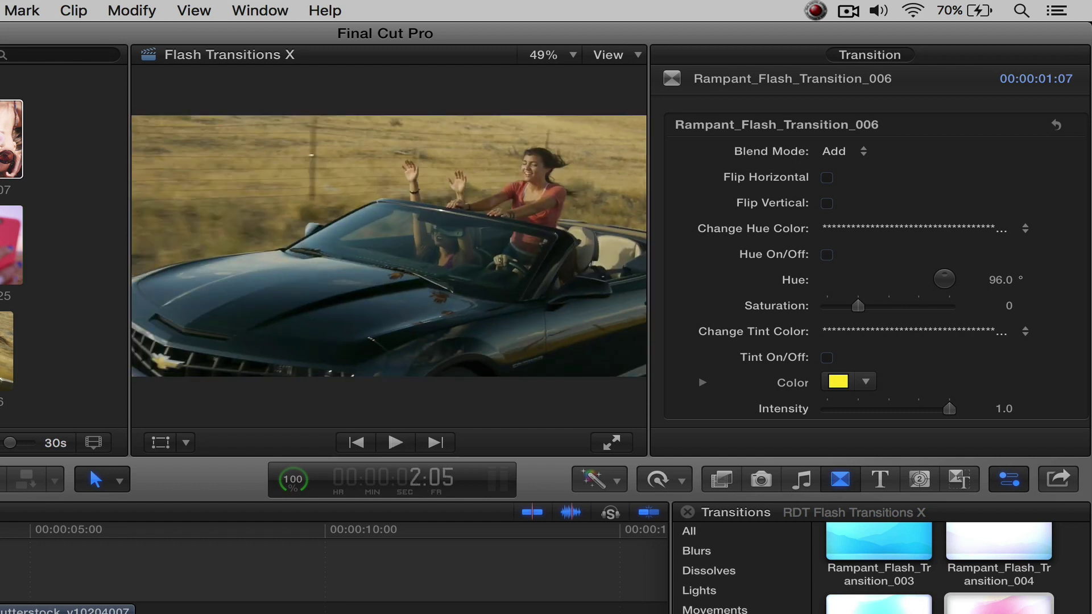
key(space)
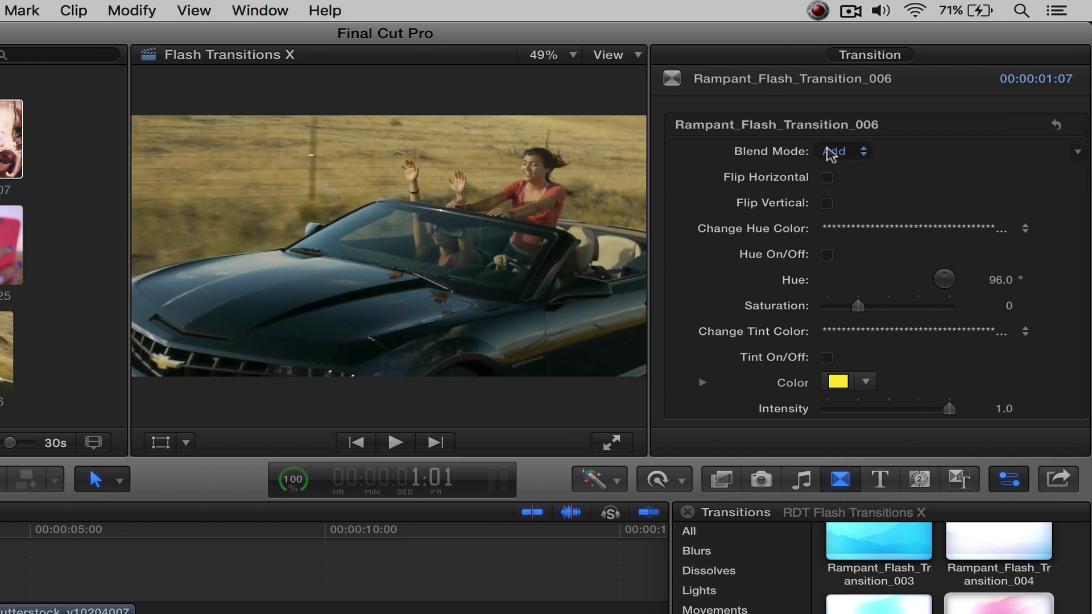
Compare blends on playback, then set Blend Mode back to Add.
click(832, 151)
click(832, 167)
key(space)
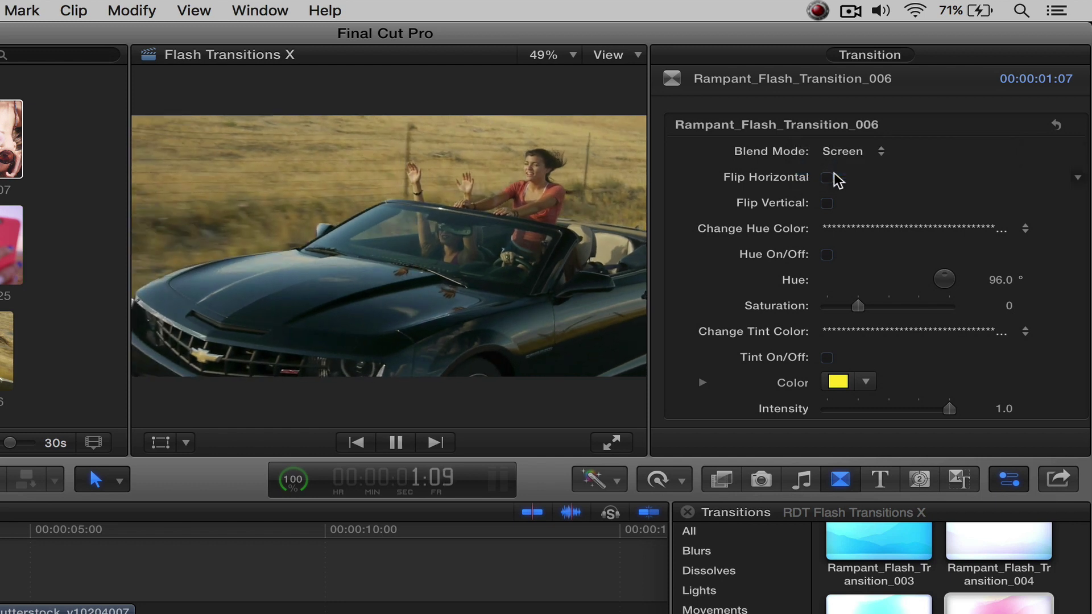
key(space)
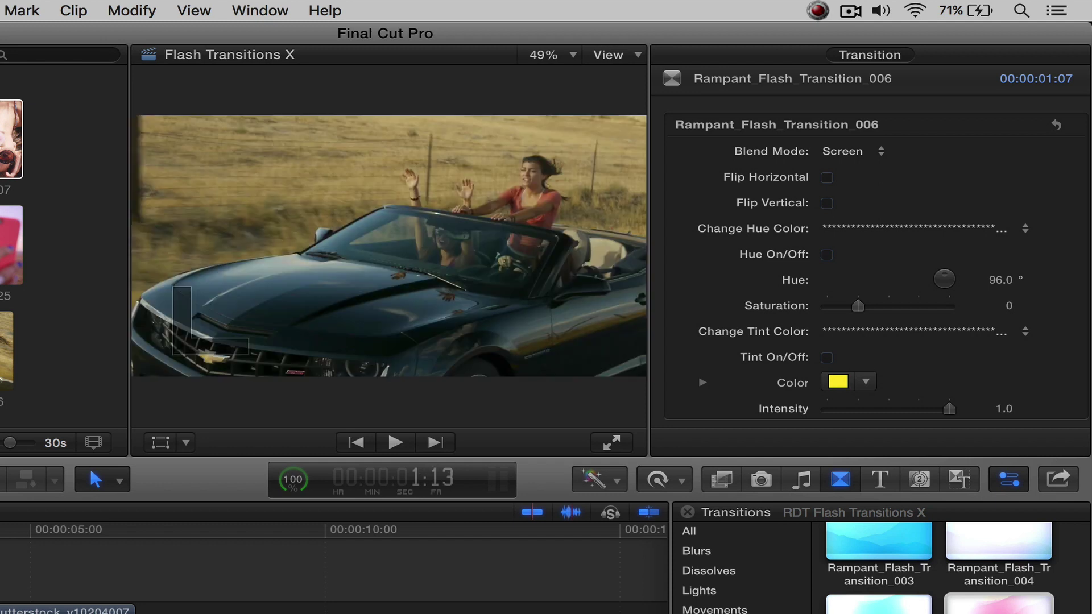
click(868, 153)
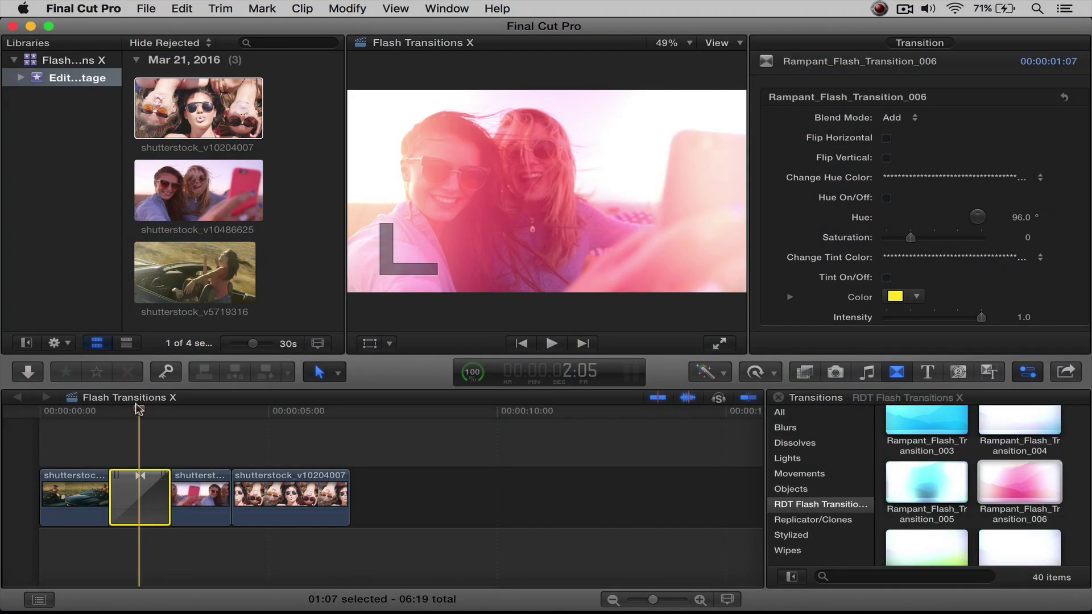
drag(139, 417, 125, 416)
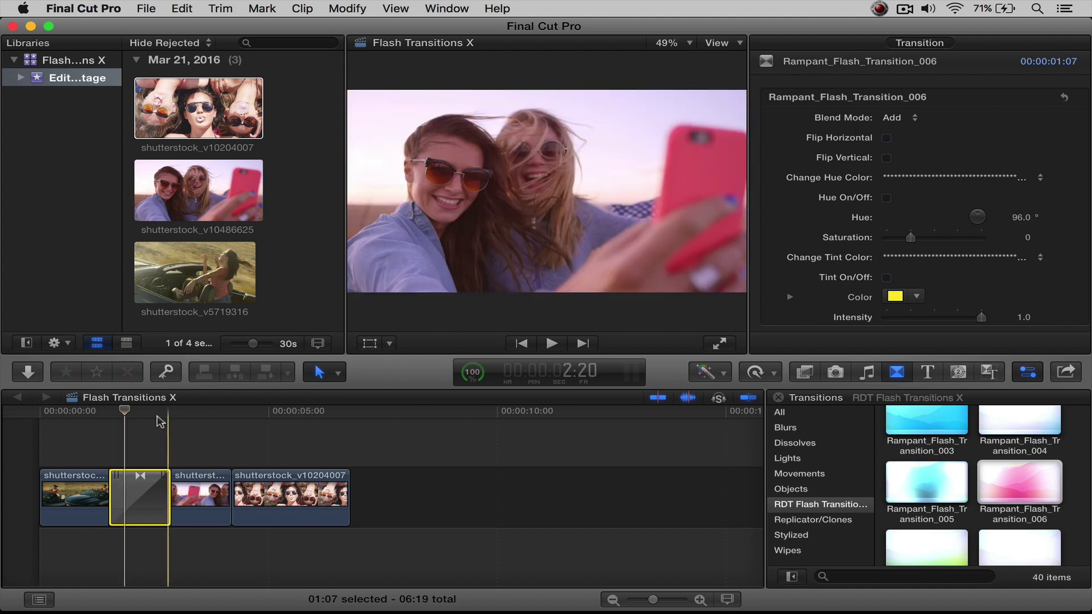
Drop Rampant_Flash_Transition_007 onto the edit point between clips 2 and 3.
scroll(1001, 490, down, 3)
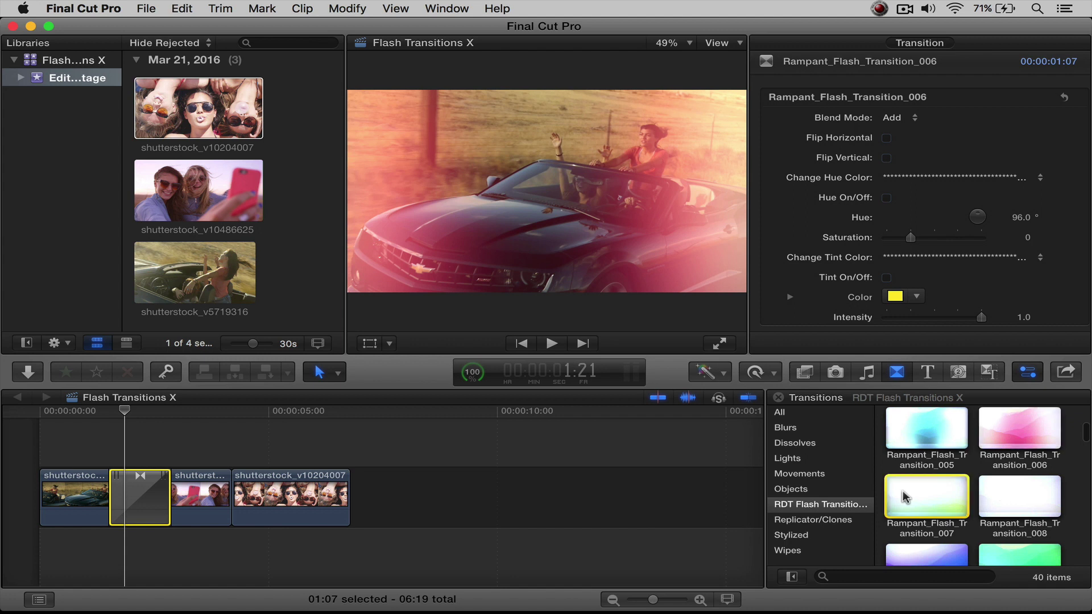
drag(927, 498, 220, 488)
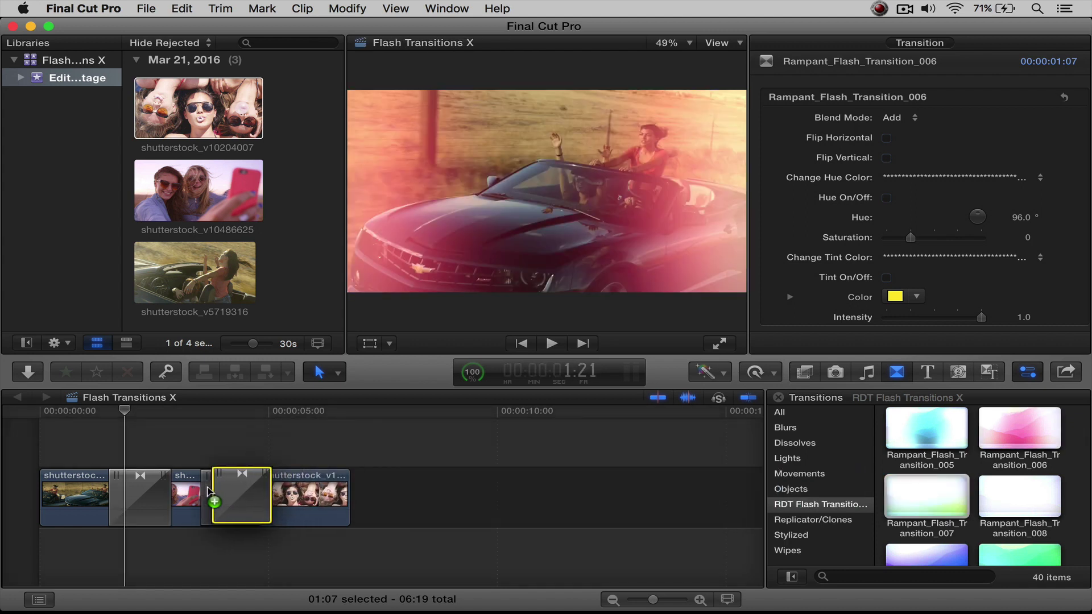
Play the edit full screen, then exit back to the second flash transition.
key(super+shift+f)
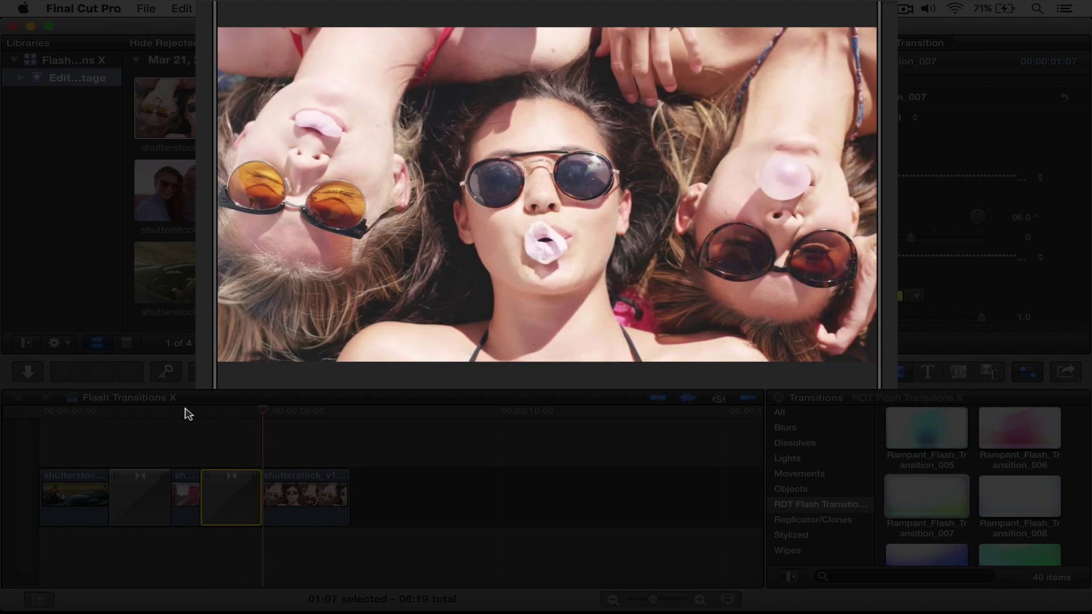
key(Escape)
drag(250, 413, 220, 414)
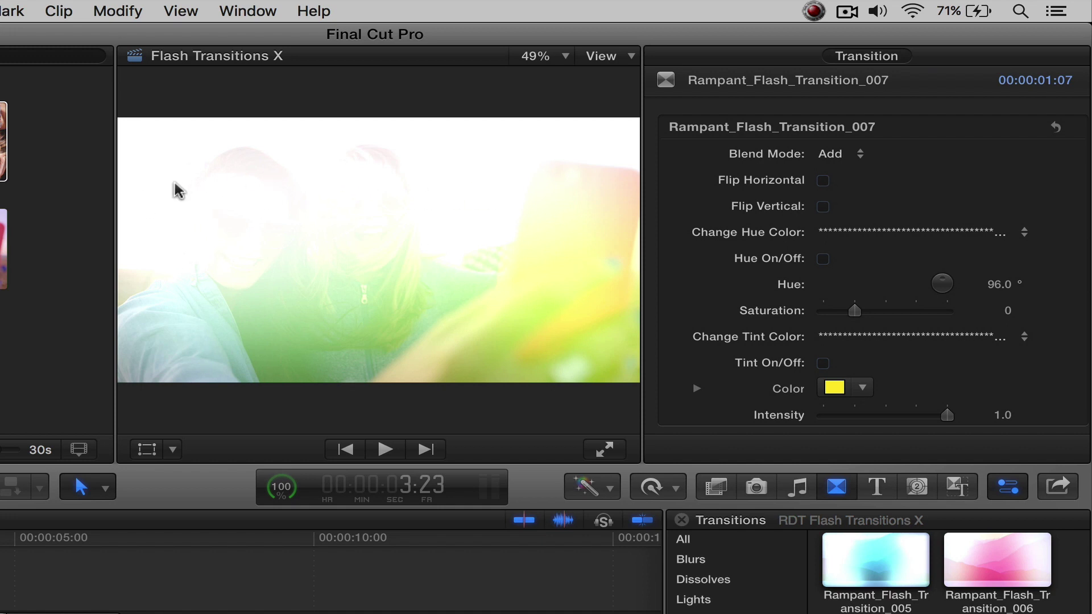
Try Flip Horizontal and remove it, then preview the vertically flipped second transition.
click(822, 180)
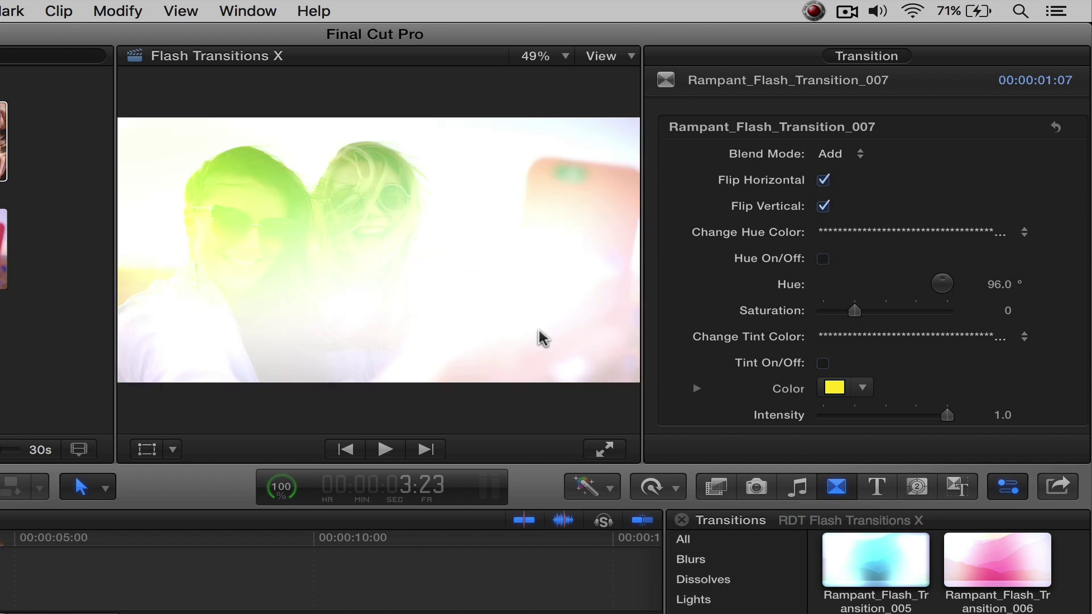
click(823, 181)
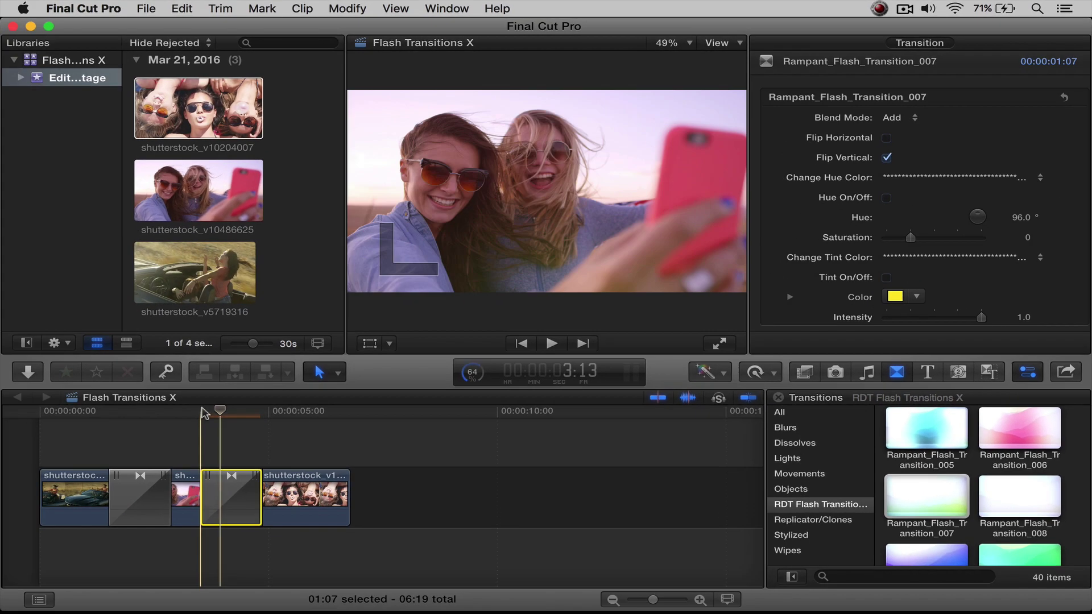
drag(221, 411, 184, 416)
key(space)
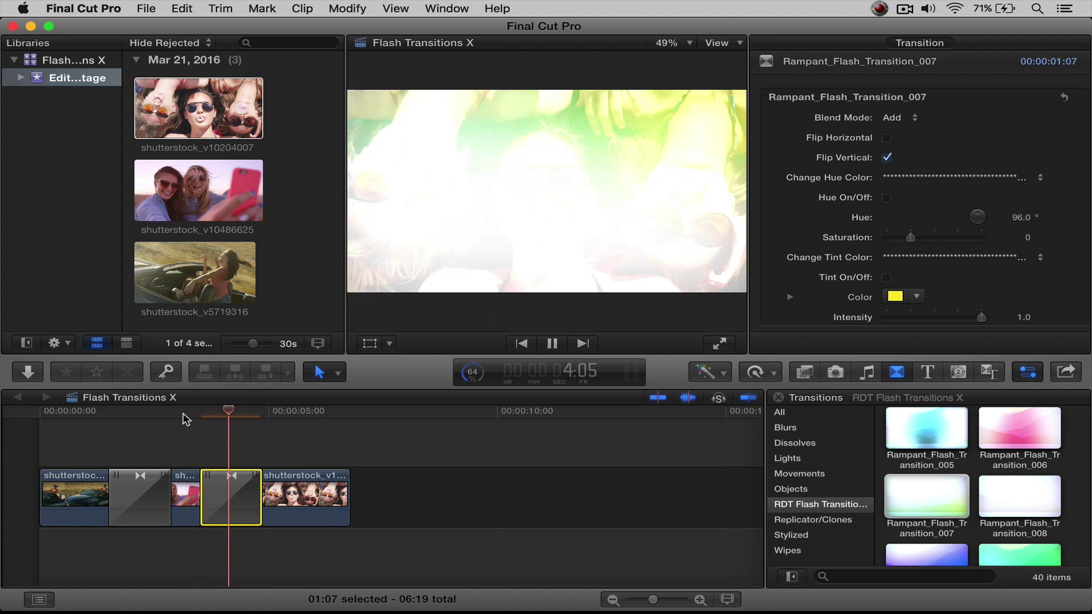
key(space)
drag(275, 412, 186, 418)
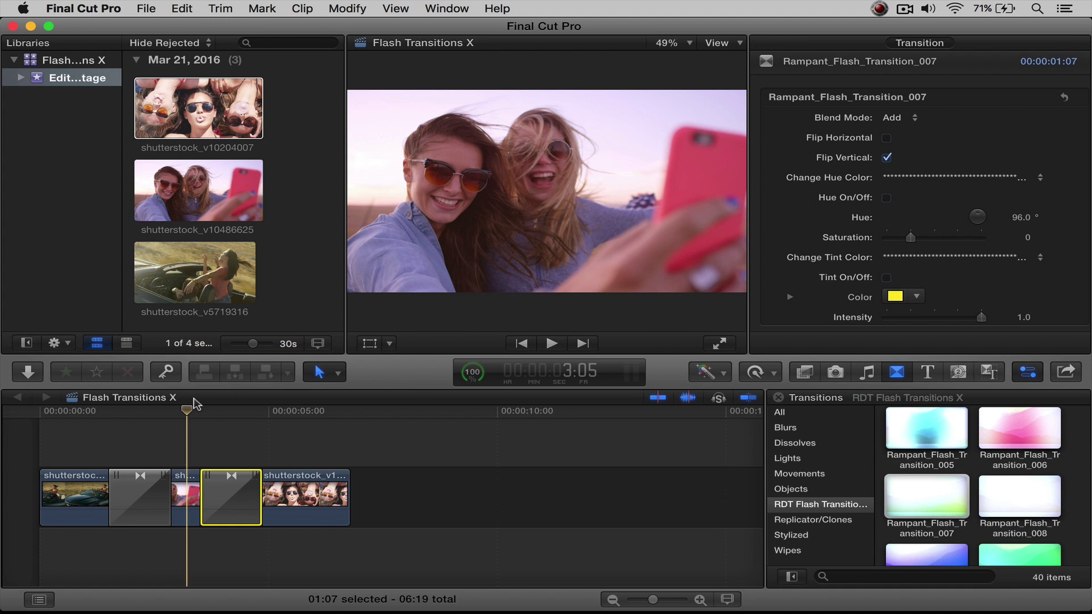
click(142, 495)
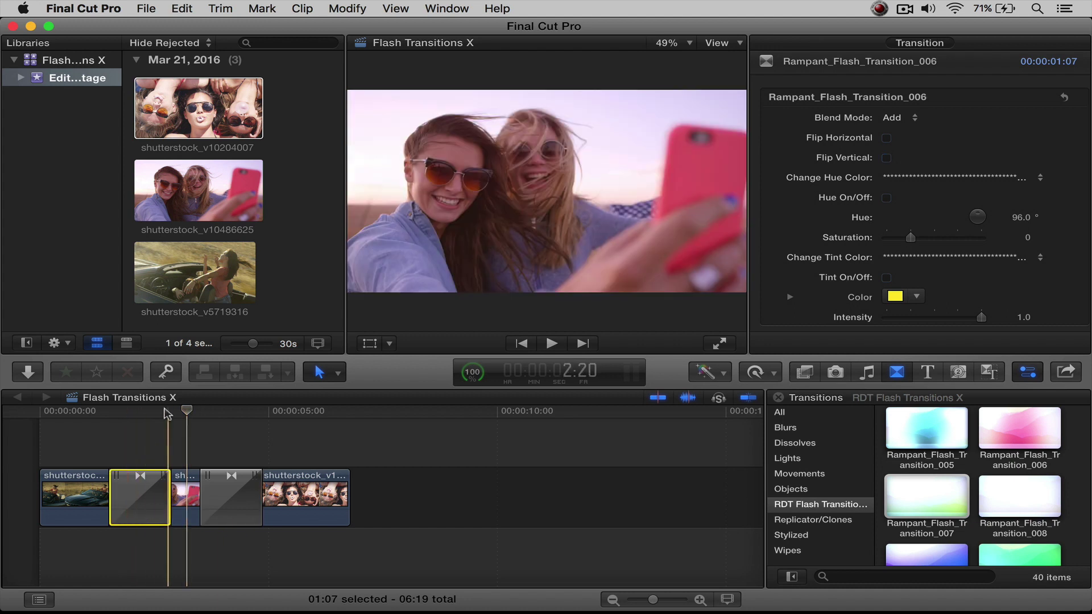
Enable Hue on the first flash transition at 211° with Saturation 1.37, and preview it.
click(124, 417)
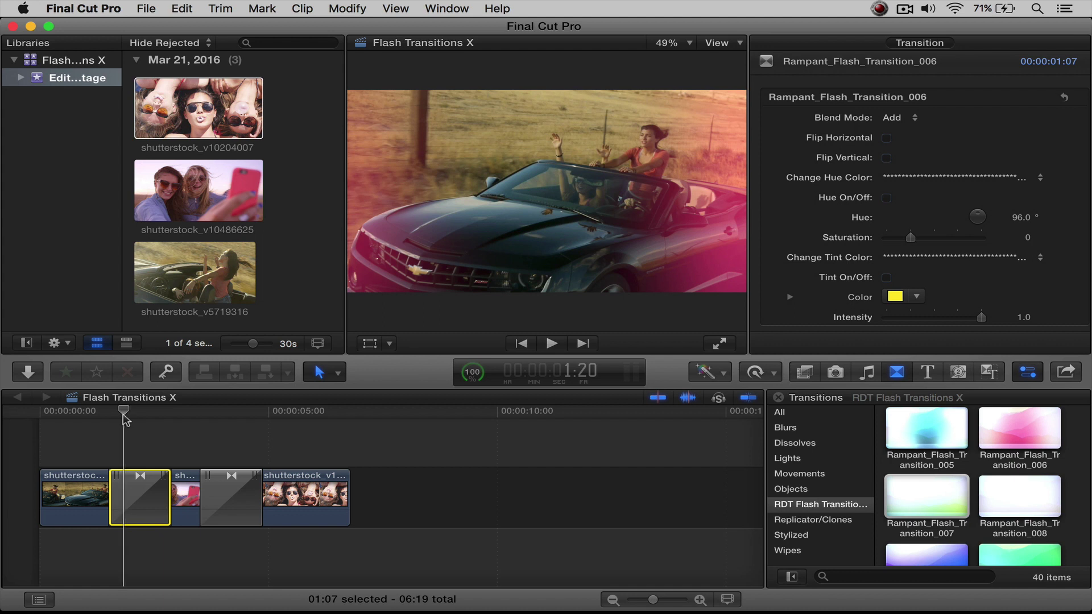
drag(126, 419, 142, 420)
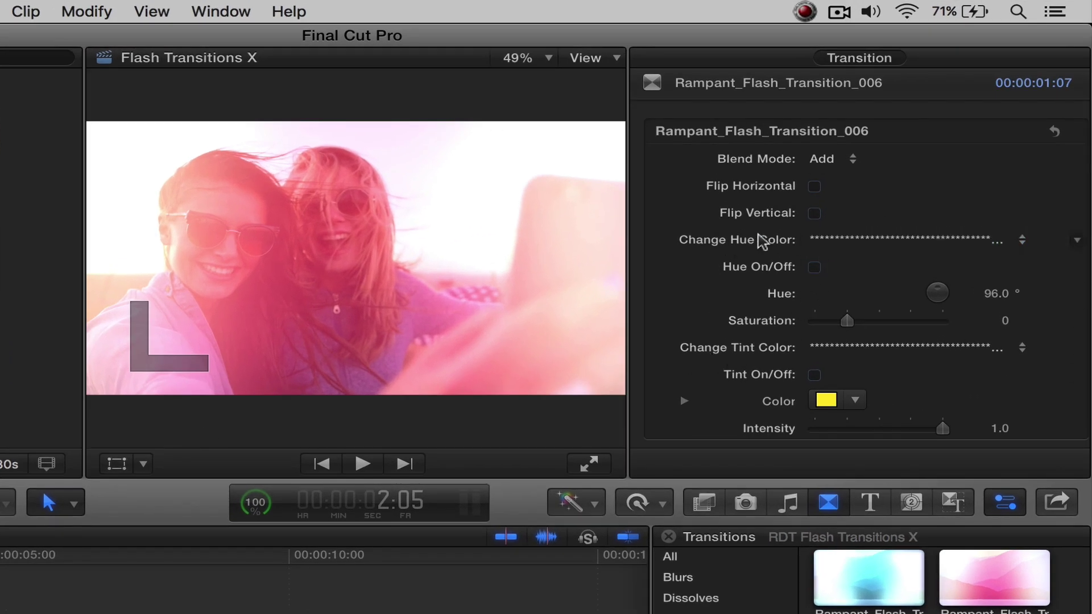
click(815, 267)
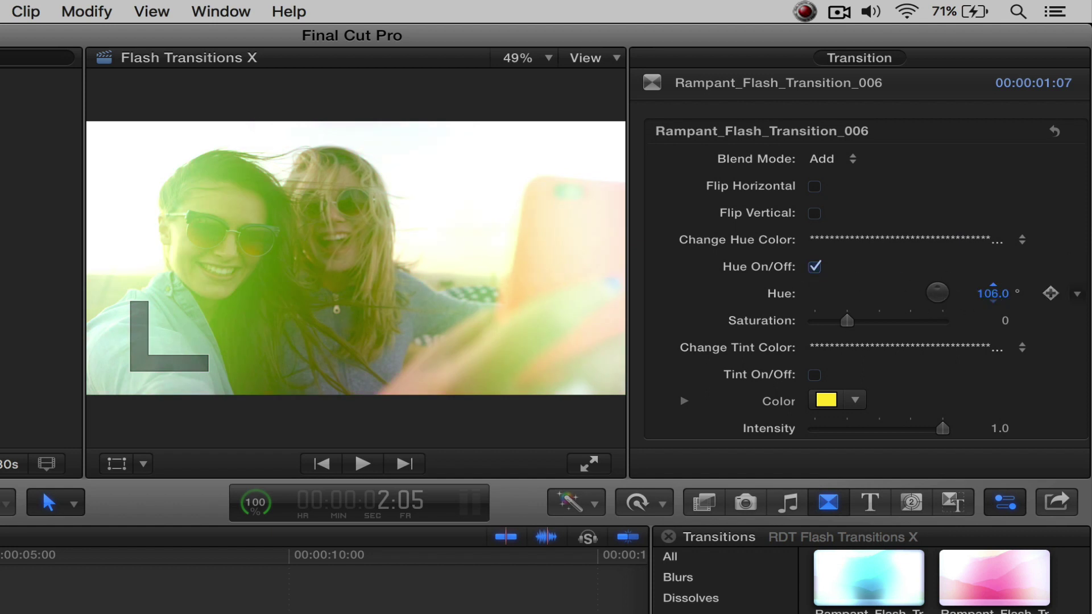
drag(993, 293, 993, 294)
drag(847, 320, 889, 320)
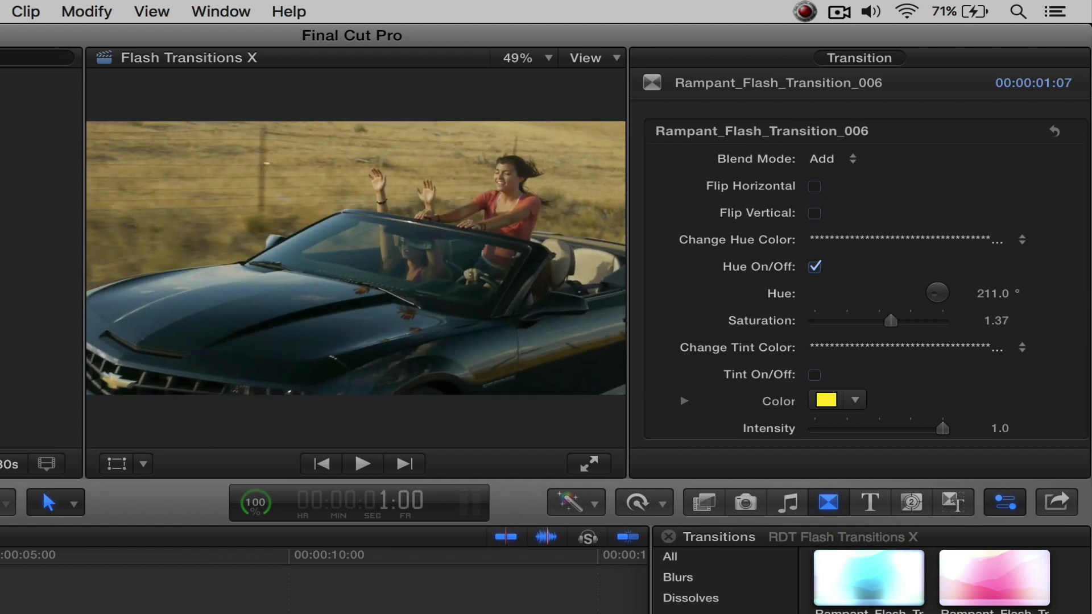
key(space)
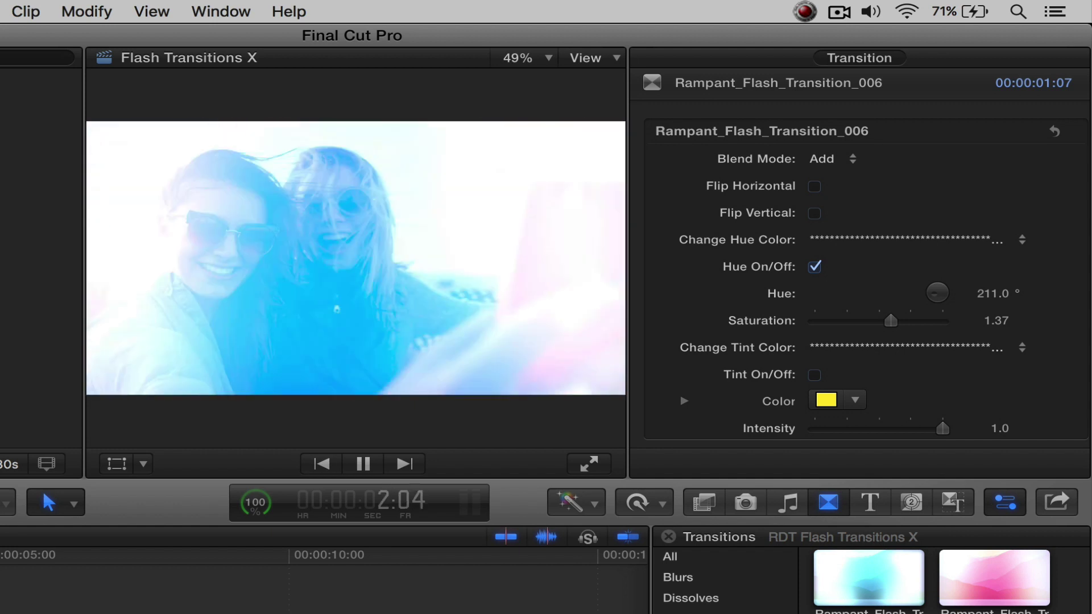
key(space)
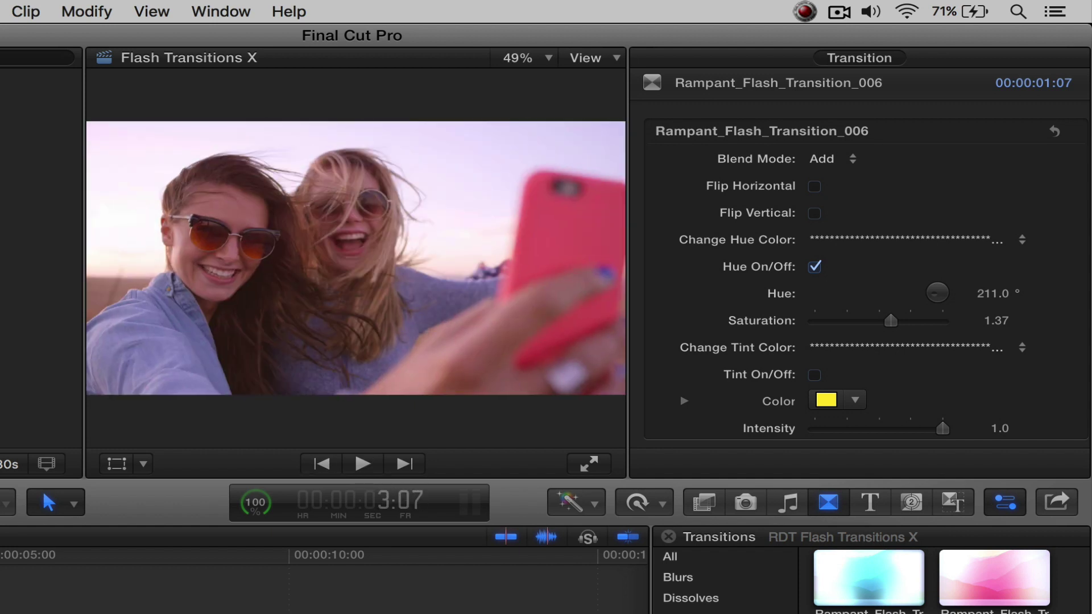
key(Left)
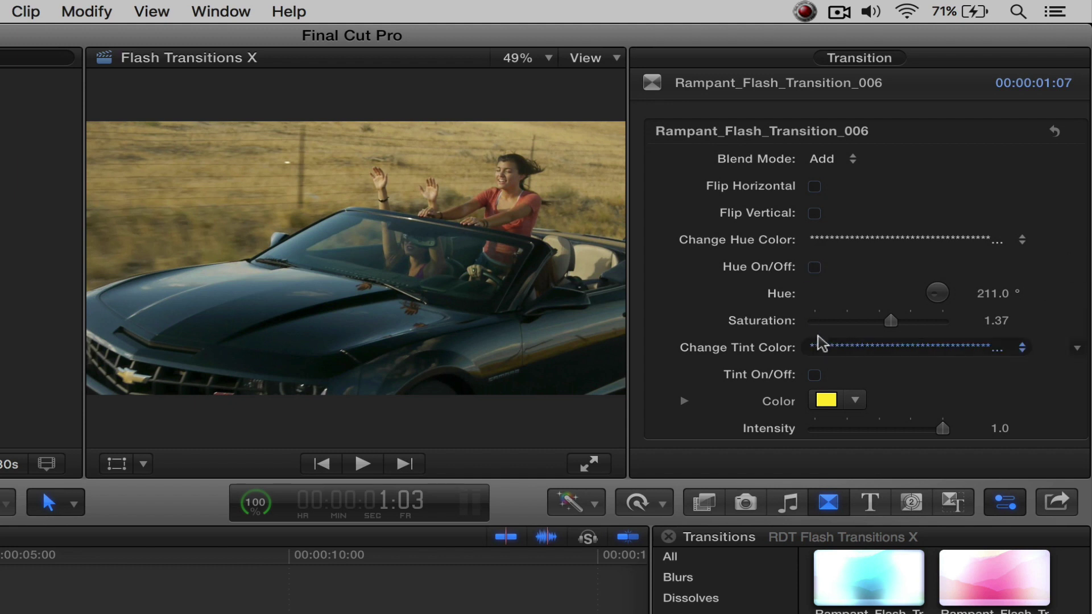
Turn on Tint for the first transition with a red colour and replay it.
key(Right)
key(Right)
key(Right)
key(Right)
key(Right)
key(Right)
key(Right)
key(Right)
key(Right)
key(Right)
key(Right)
key(Right)
key(Right)
key(Right)
key(Right)
key(Right)
key(Right)
key(Right)
key(Right)
key(Right)
key(Right)
key(Right)
key(Right)
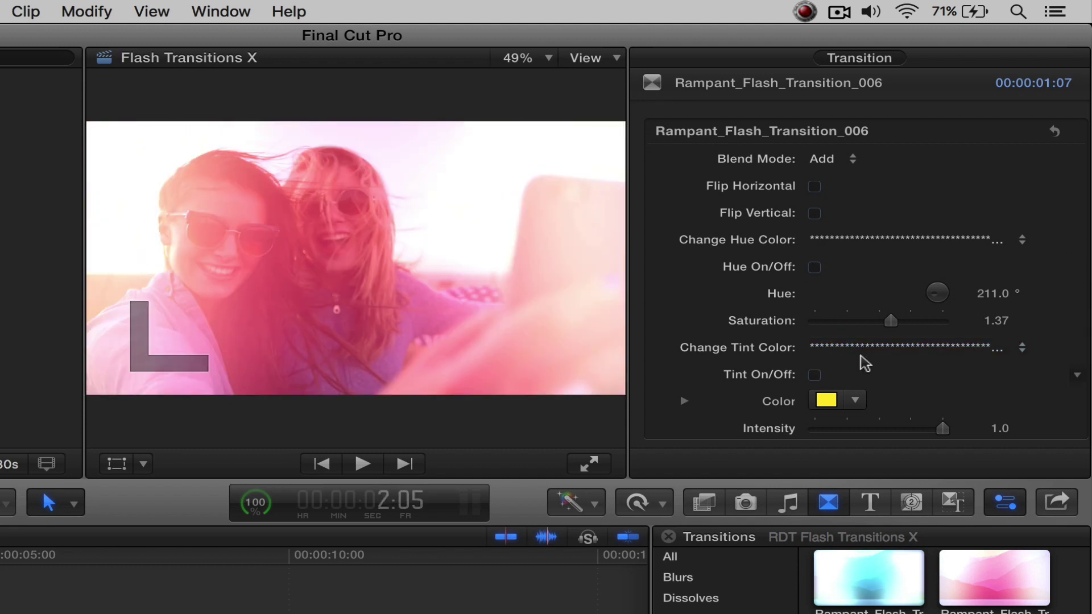
click(814, 376)
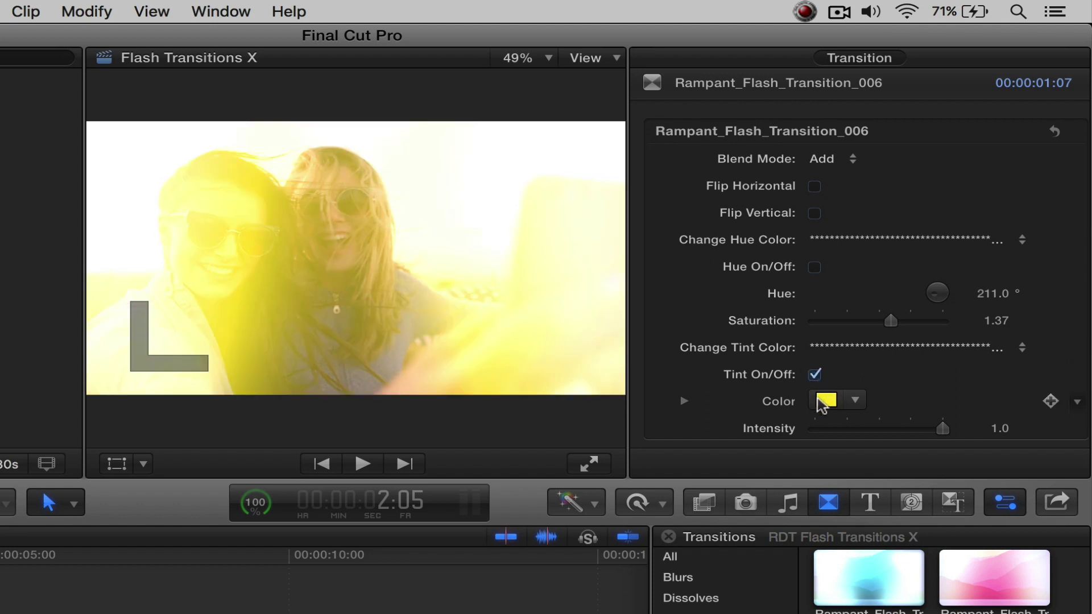
click(853, 401)
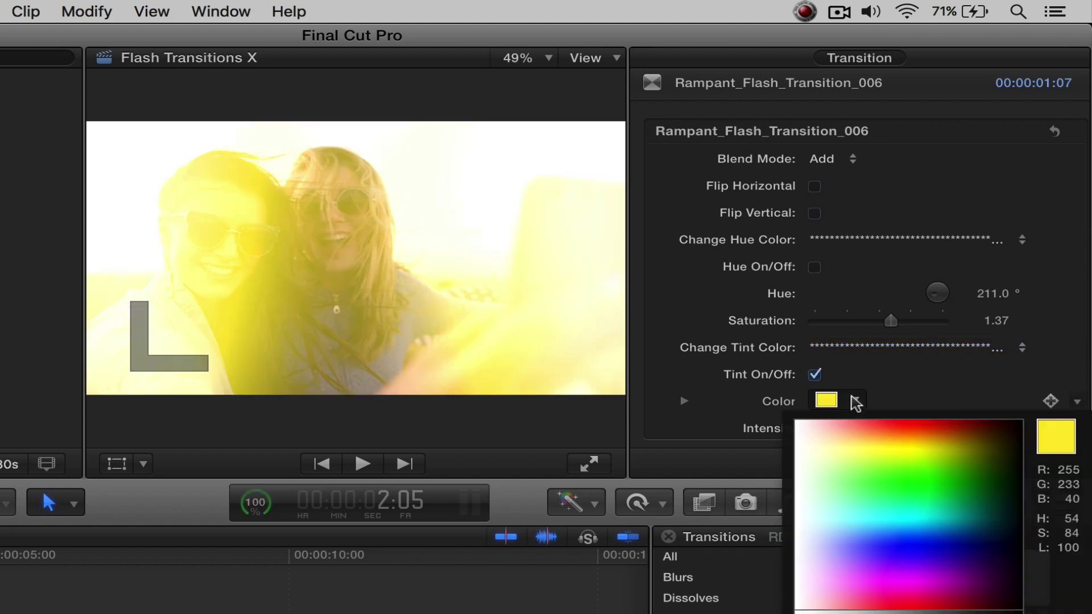
click(896, 580)
drag(896, 580, 913, 424)
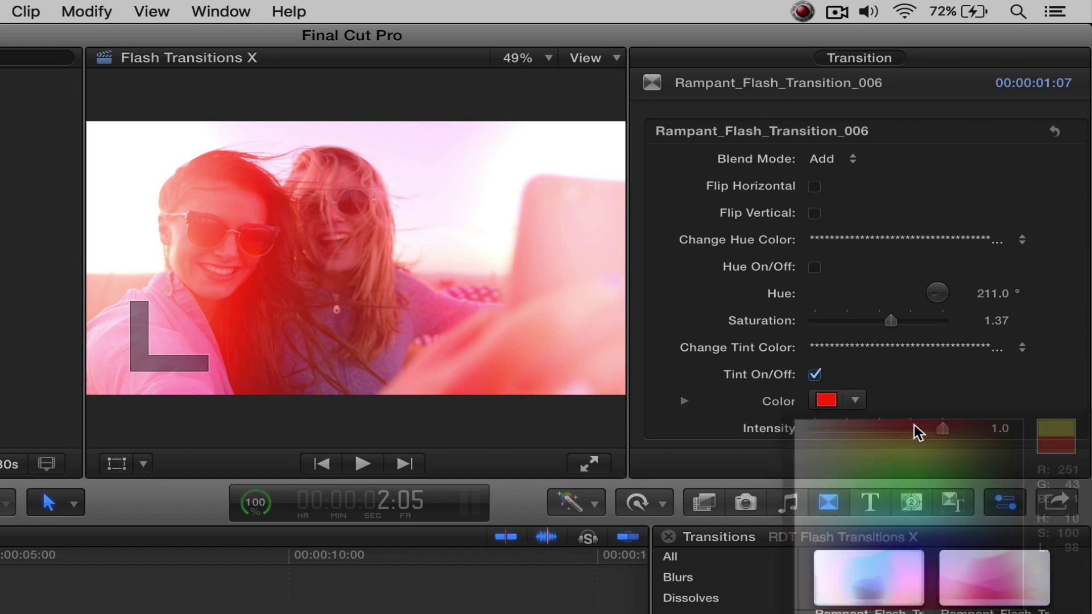
key(slash)
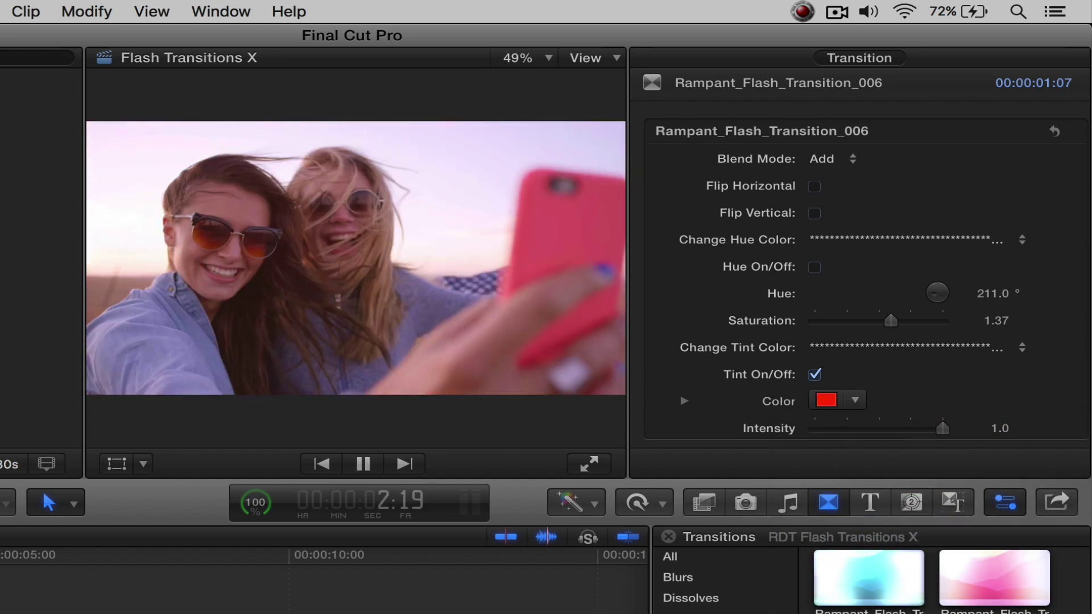
key(slash)
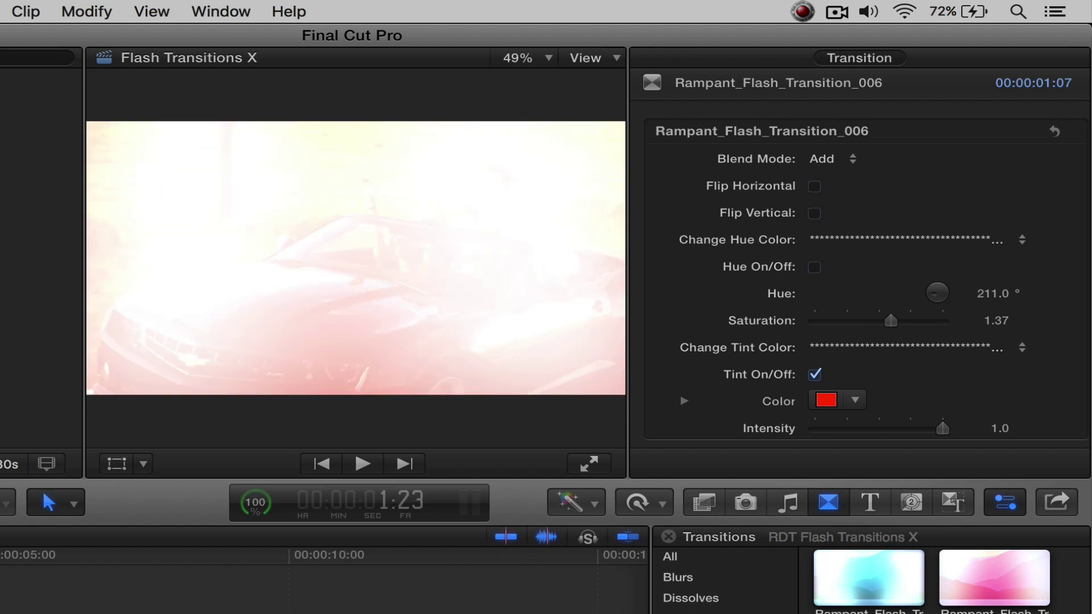
Lower the red tint's Intensity to 0.41 and replay the transition.
drag(942, 432, 868, 432)
key(slash)
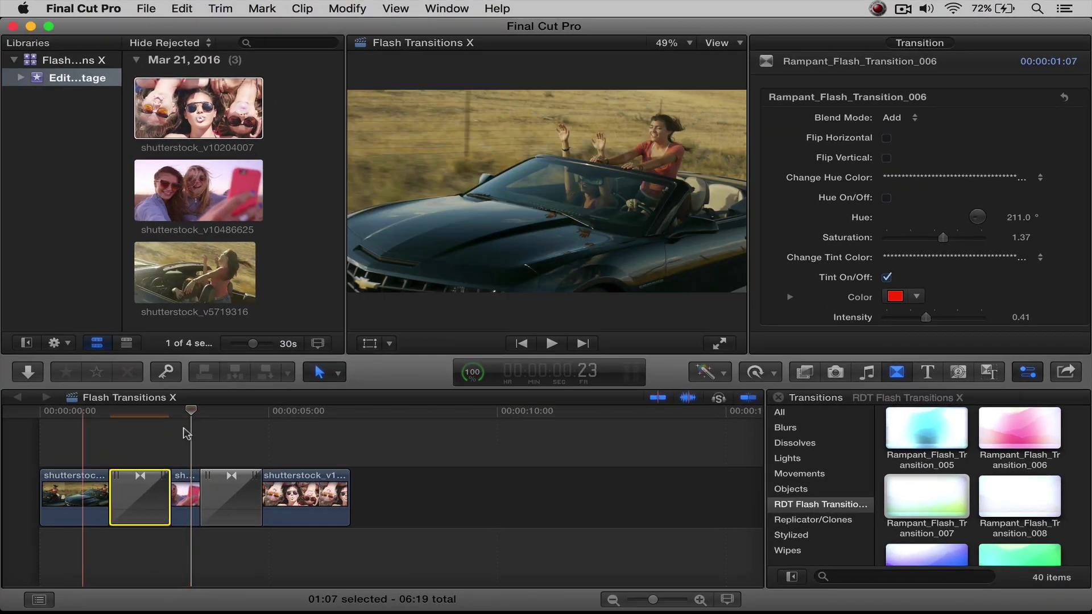
click(200, 411)
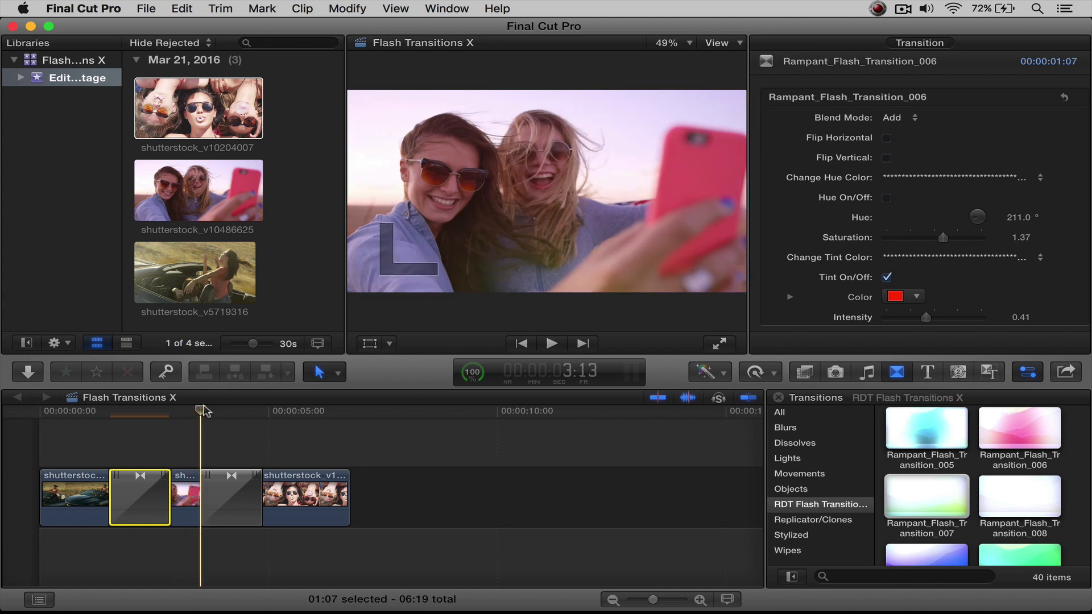
Turn on a magenta-pink Tint for Rampant_Flash_Transition_007 and preview it full screen.
key(c)
drag(208, 414, 230, 410)
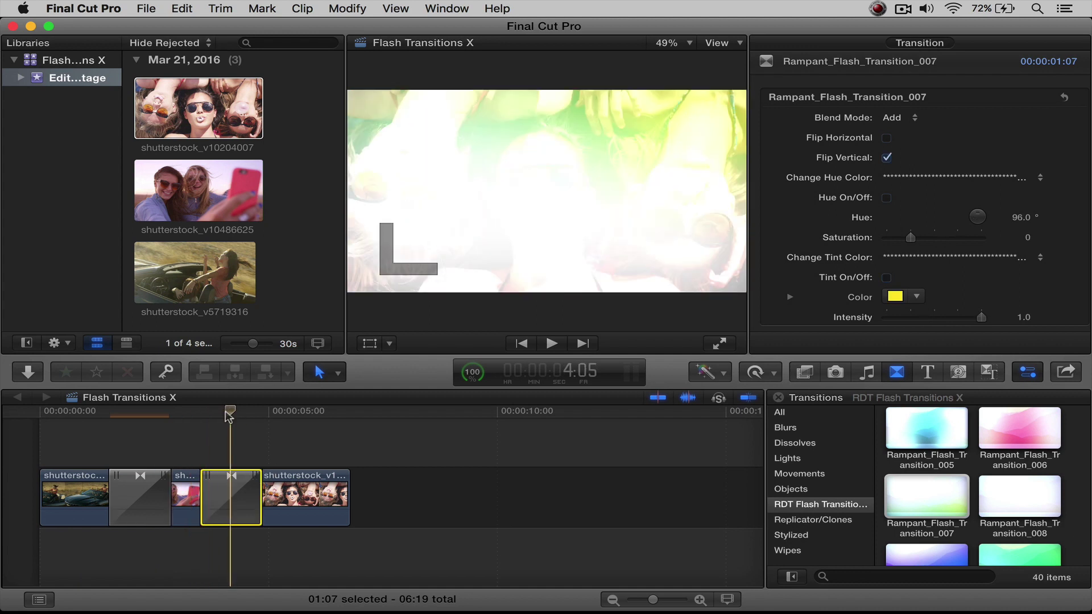
click(887, 277)
click(916, 297)
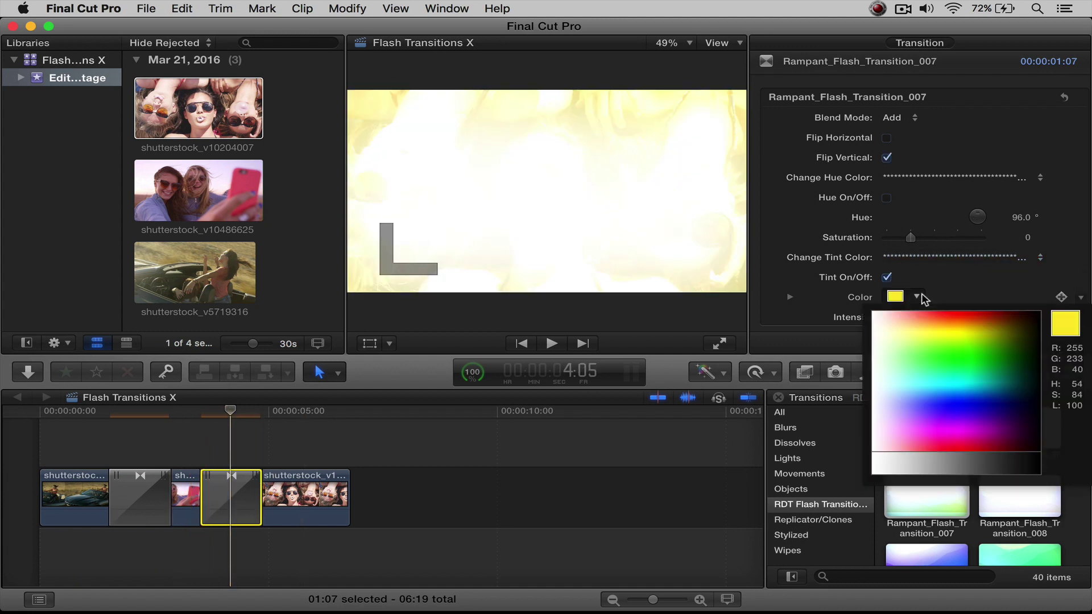
drag(938, 392, 961, 424)
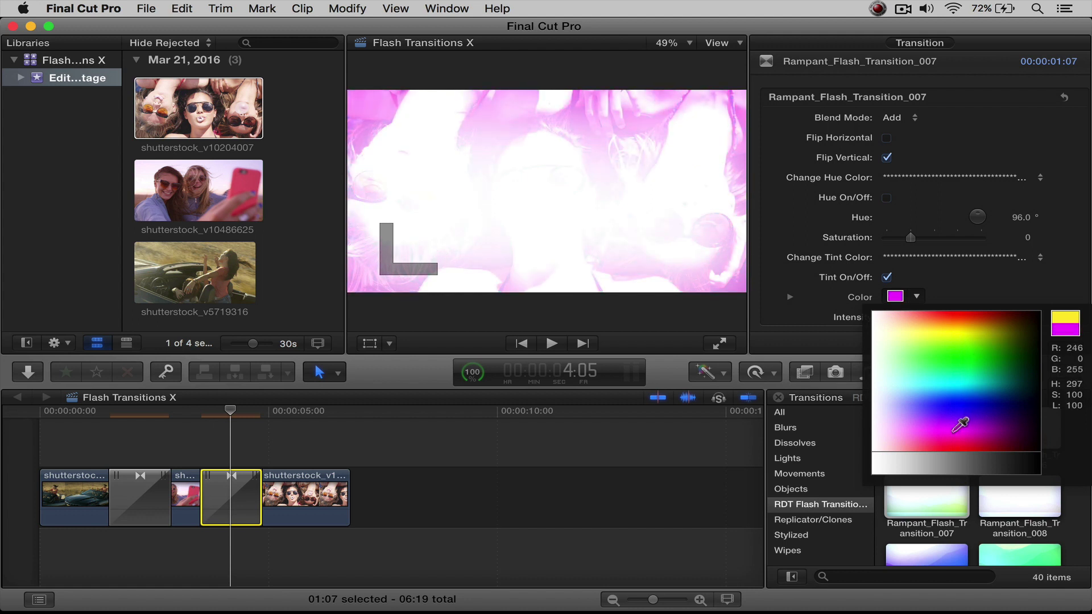
key(Escape)
click(205, 412)
key(super+shift+f)
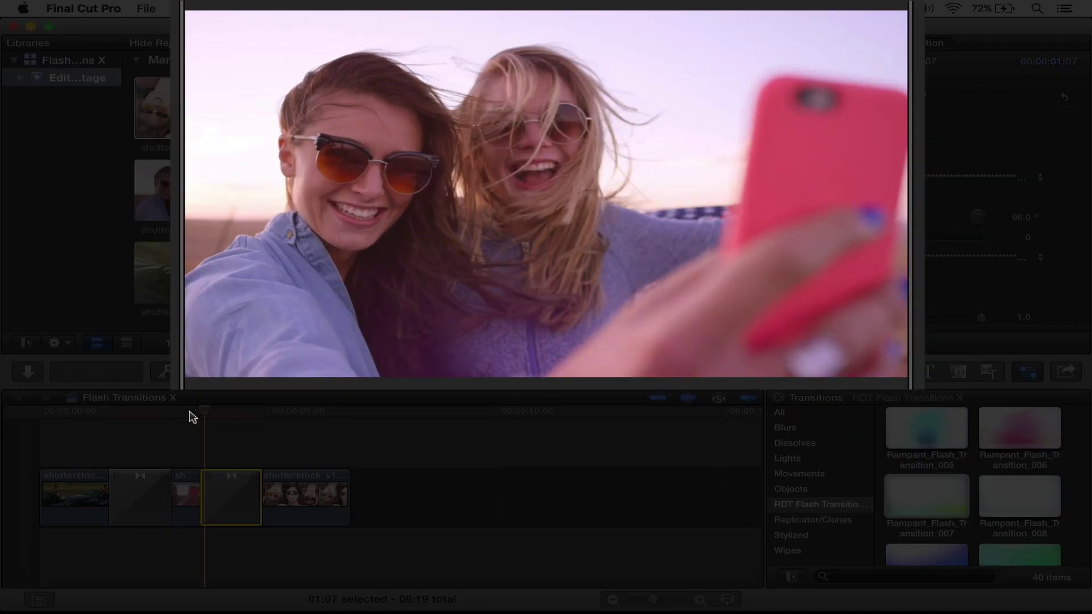
key(space)
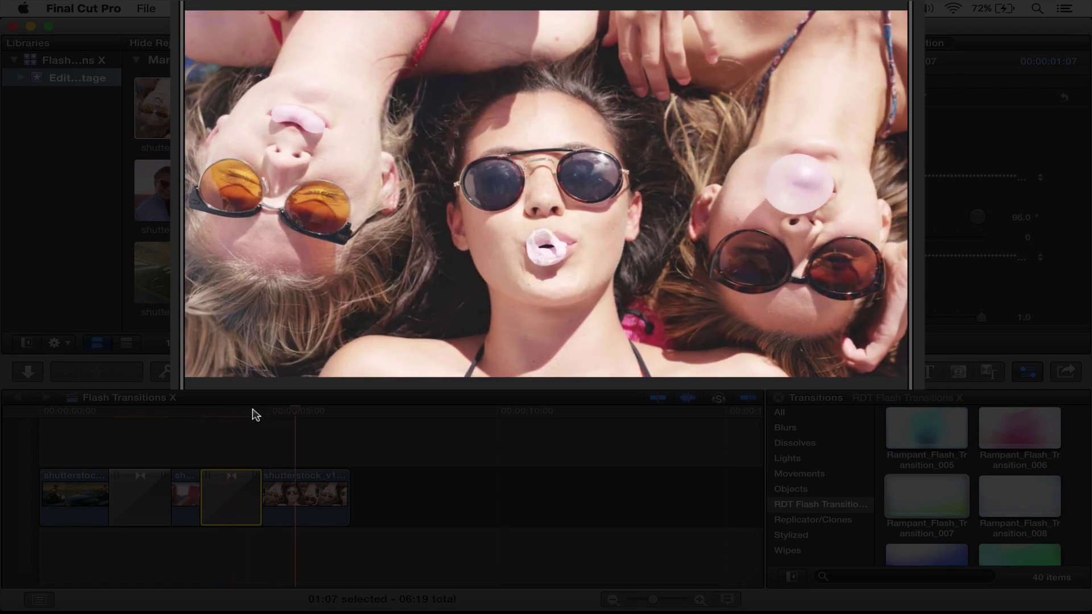
click(138, 412)
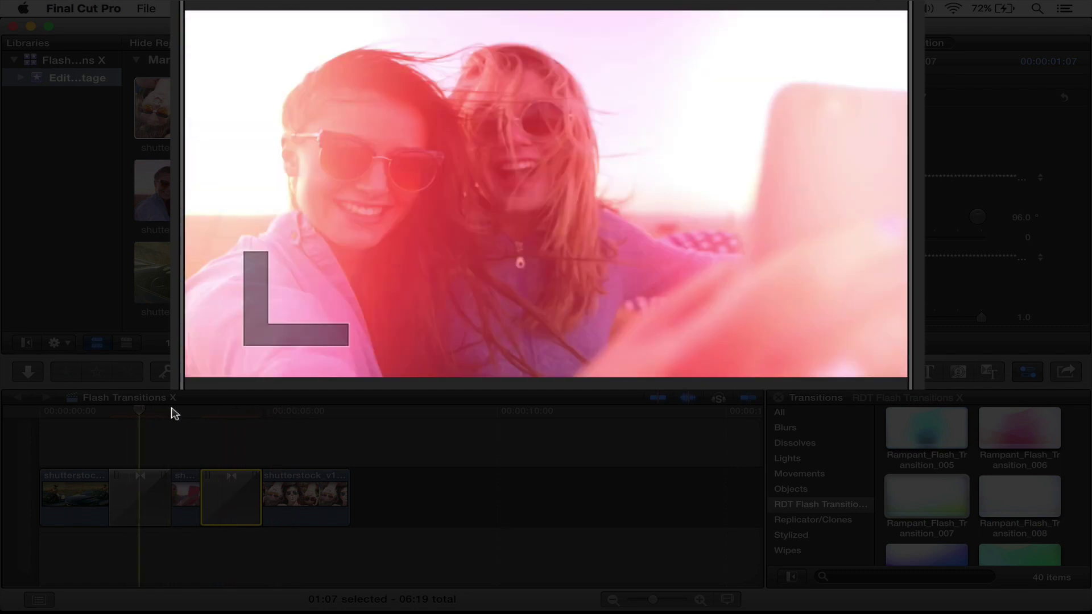
click(182, 414)
key(space)
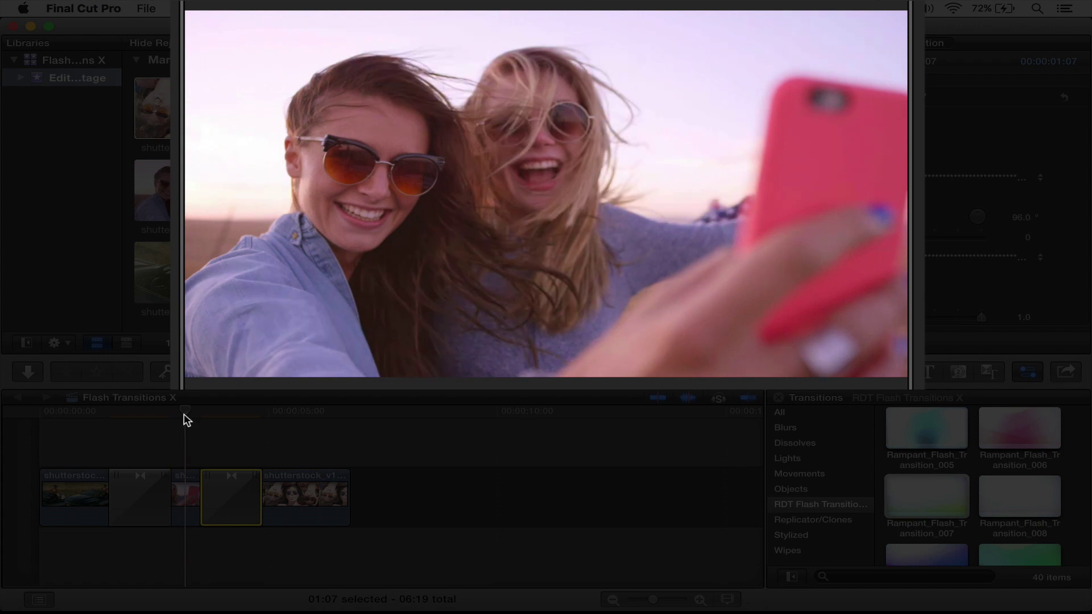